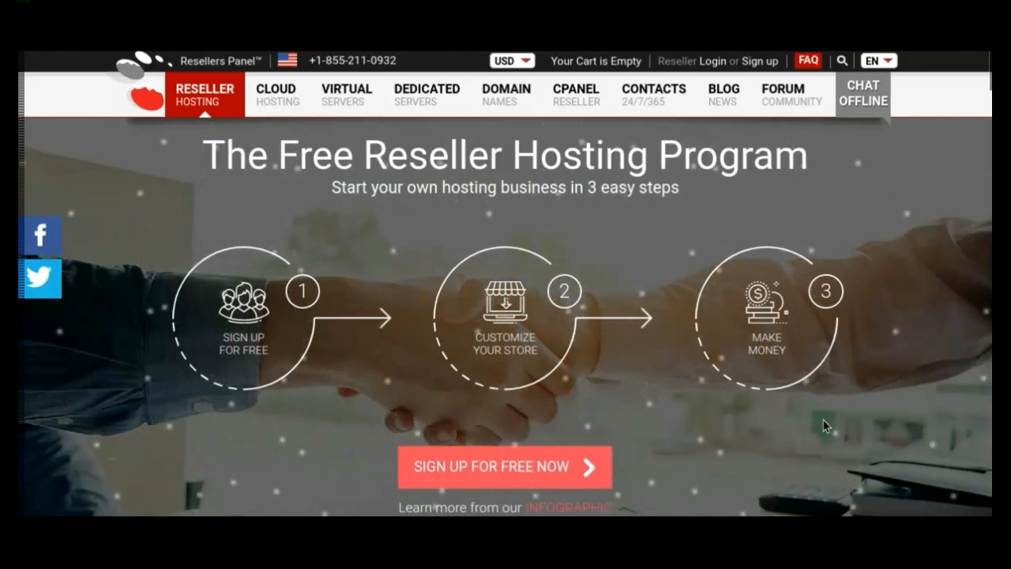
# Step: Browse the cloud hosting, virtual server, dedicated server, domain name and cPanel reseller offerings on the Resellers Panel home page
pyautogui.moveTo(263, 88)
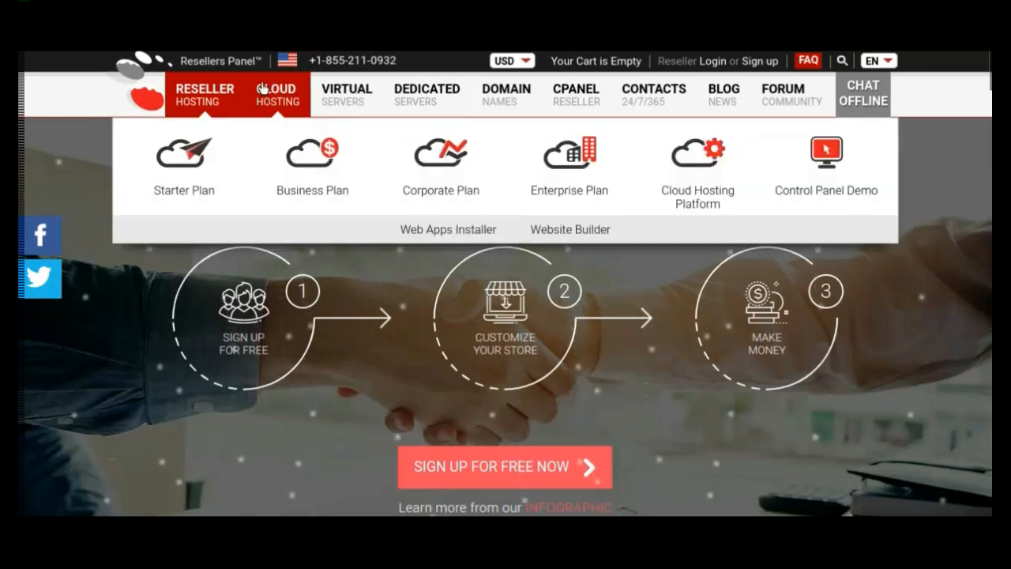
pyautogui.moveTo(354, 104)
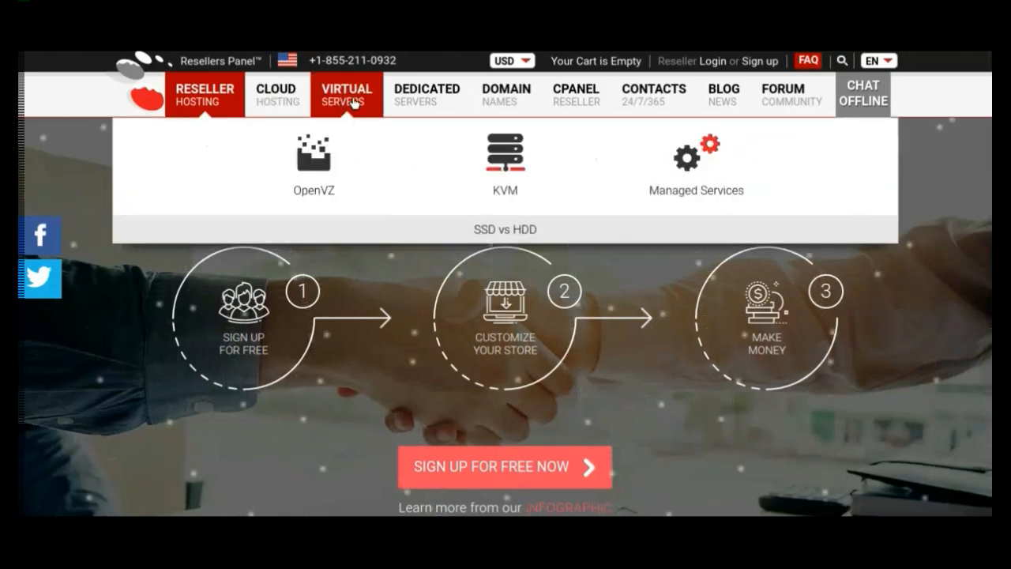
pyautogui.moveTo(421, 103)
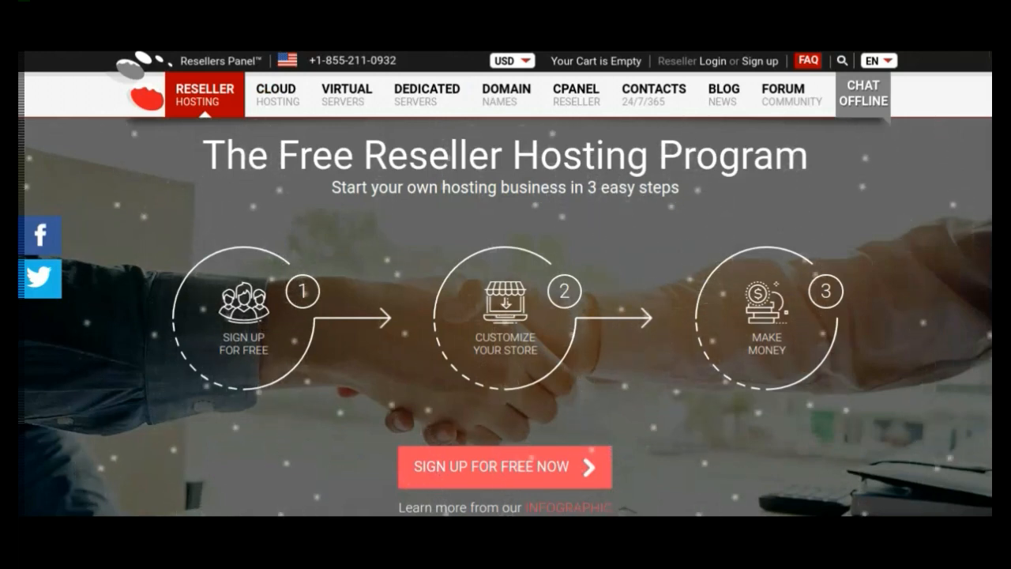
pyautogui.moveTo(509, 119)
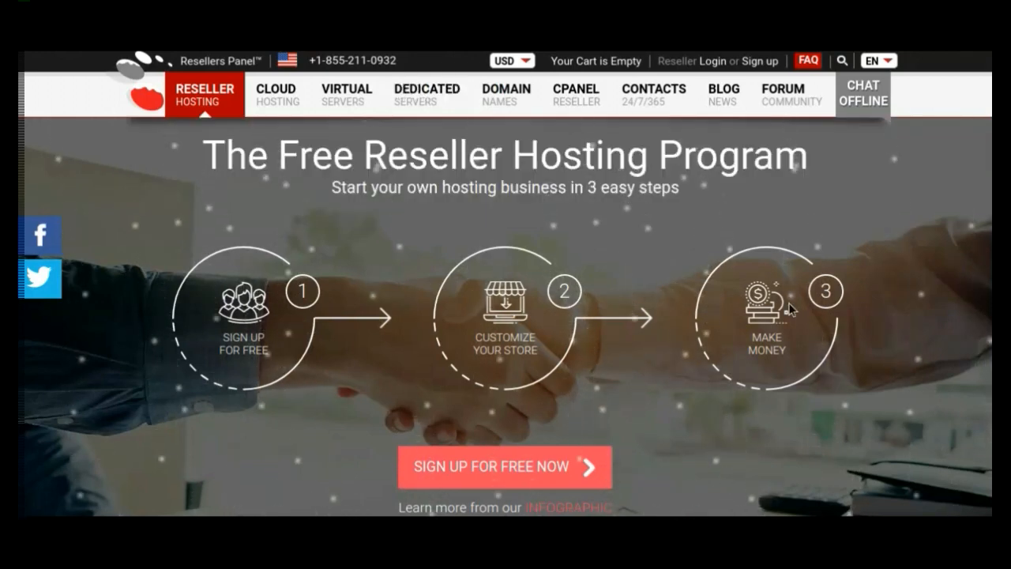
pyautogui.scroll(-2, 790, 308)
pyautogui.scroll(2, 790, 308)
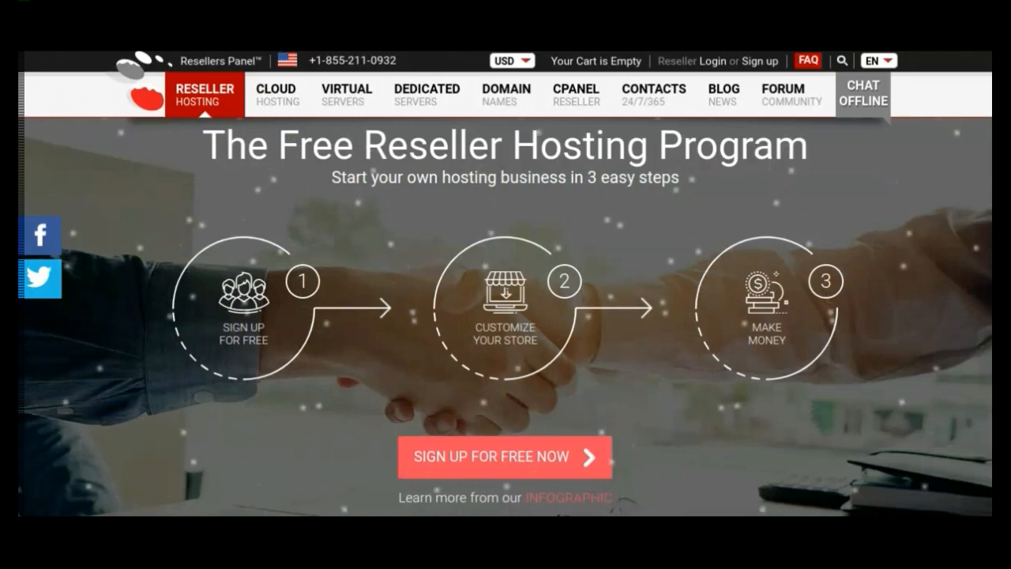
pyautogui.moveTo(289, 113)
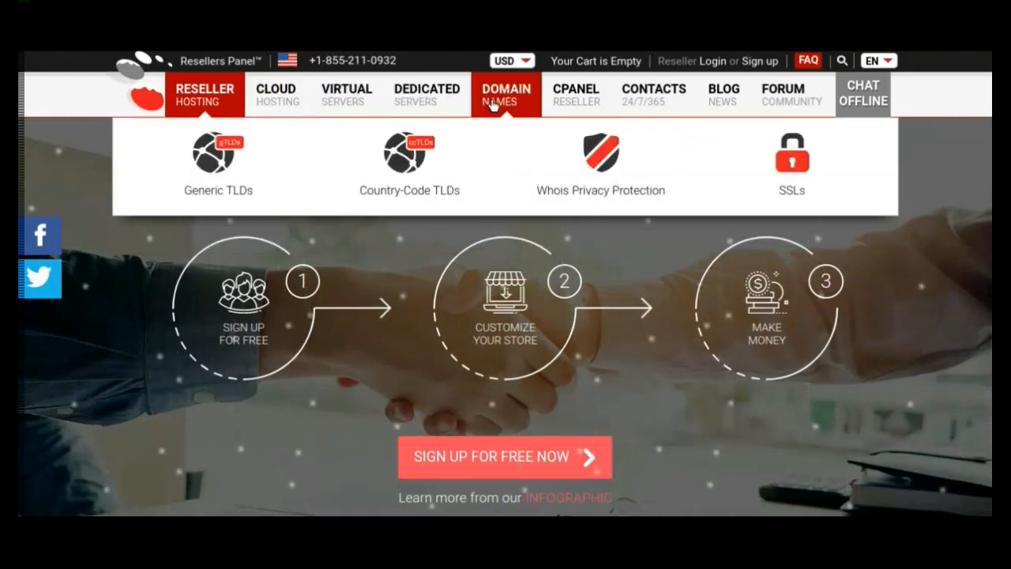
pyautogui.moveTo(569, 99)
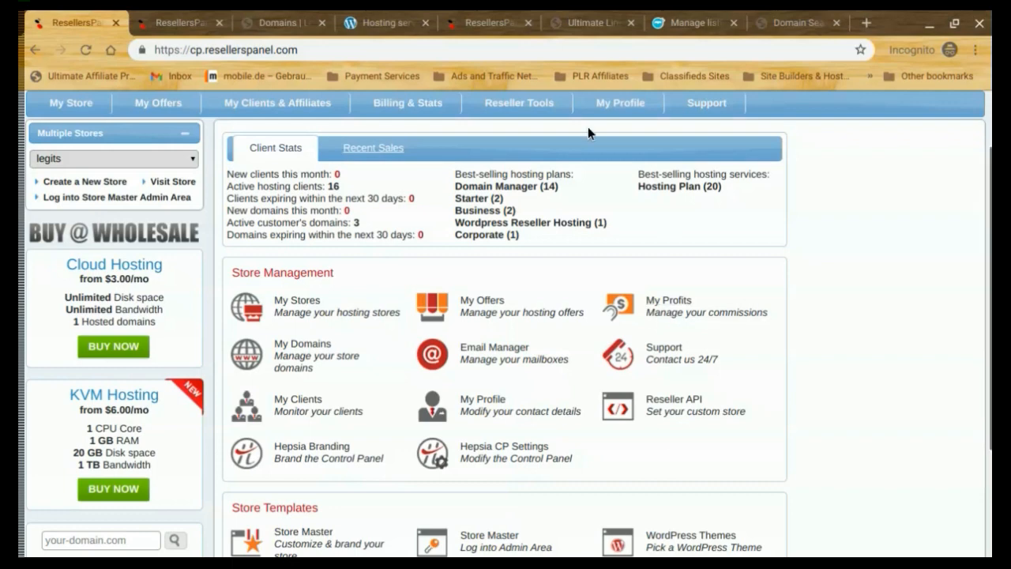
# Step: Enlarge the reseller account's payments page and examine the payment history, total payments sent and upcoming payments
pyautogui.click(475, 20)
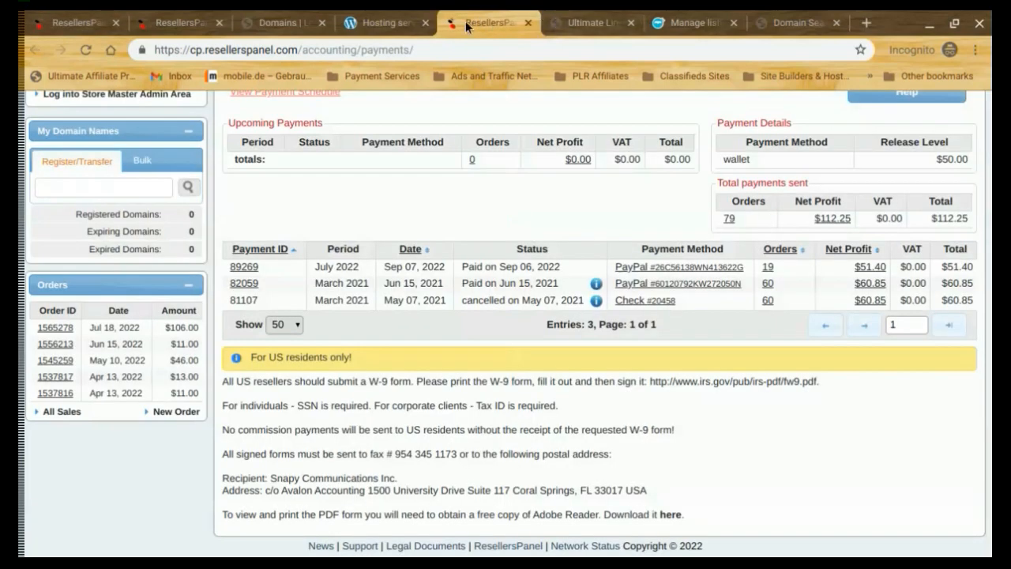
pyautogui.hotkey('ctrl', '+')
pyautogui.hotkey('ctrl', '+')
pyautogui.hotkey('ctrl', '+')
pyautogui.hotkey('ctrl', '+')
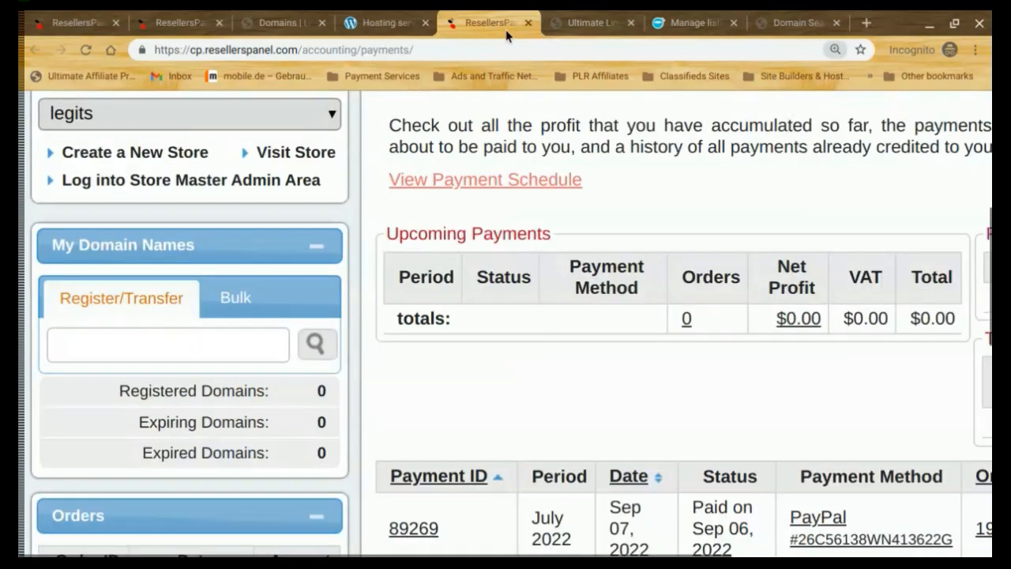
pyautogui.scroll(-3, 583, 158)
pyautogui.hscroll(4, 582, 158)
pyautogui.hscroll(-1, 582, 154)
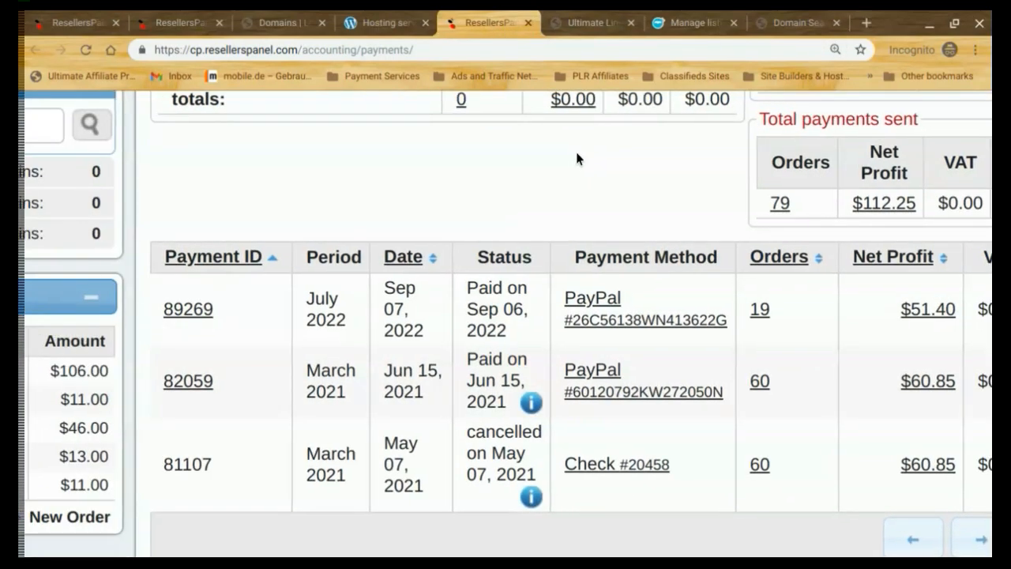
pyautogui.scroll(3, 577, 155)
pyautogui.hscroll(-1, 577, 155)
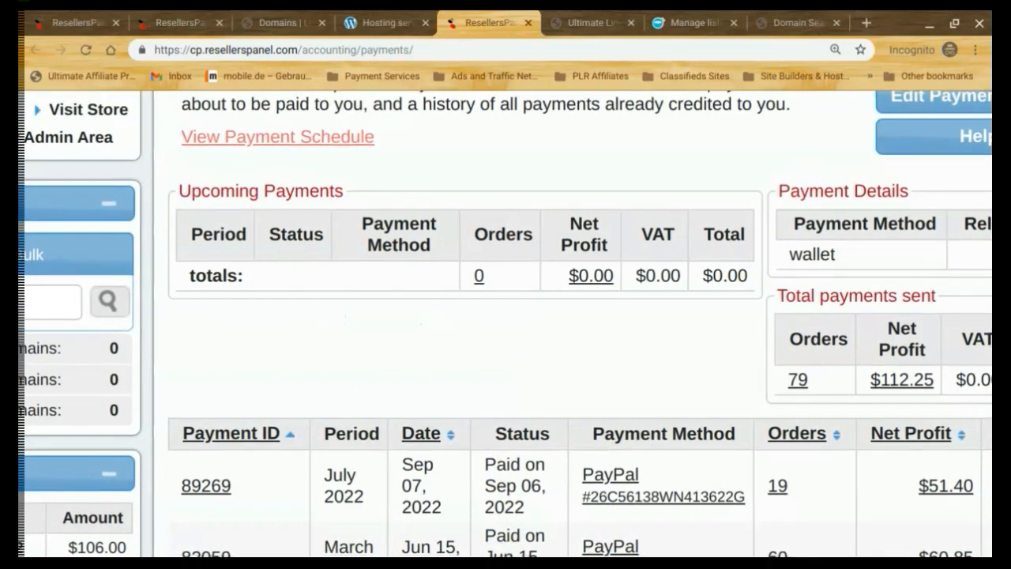
# Step: Examine the free reseller hosting WordPress themes page, including the SquareHost and Smart Hosting themes and their features
pyautogui.click(155, 18)
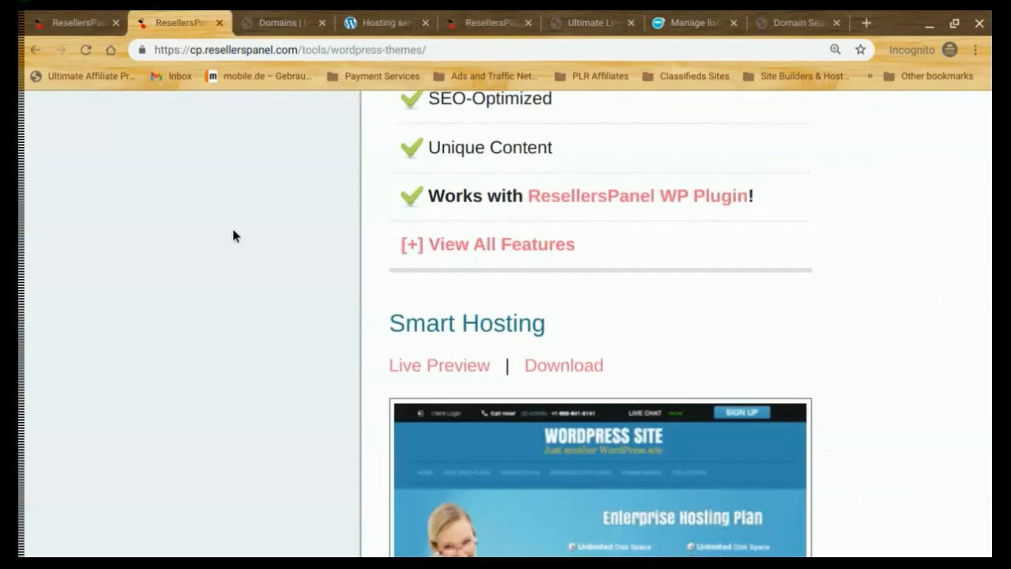
pyautogui.scroll(10, 232, 229)
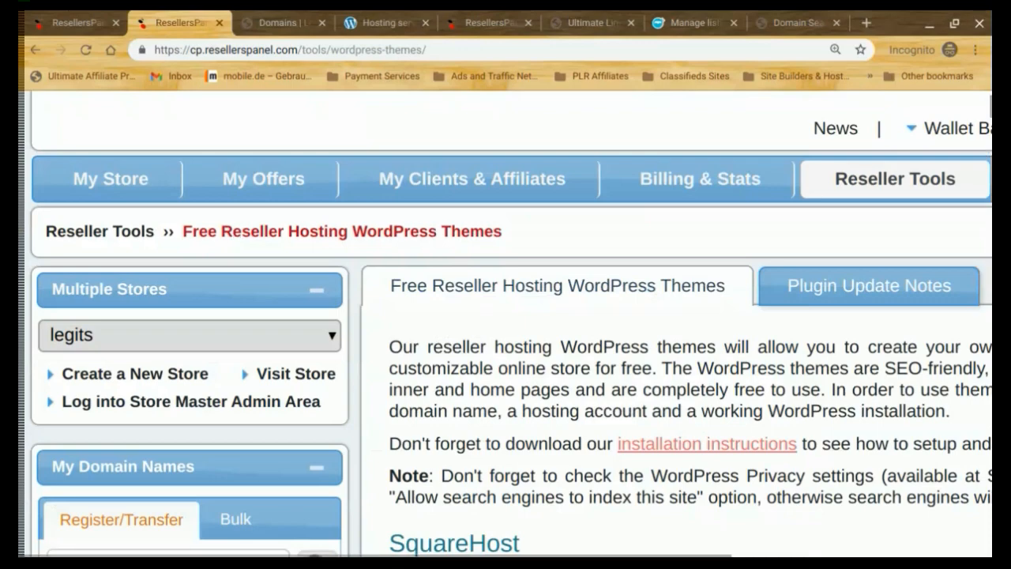
pyautogui.scroll(3, 511, 324)
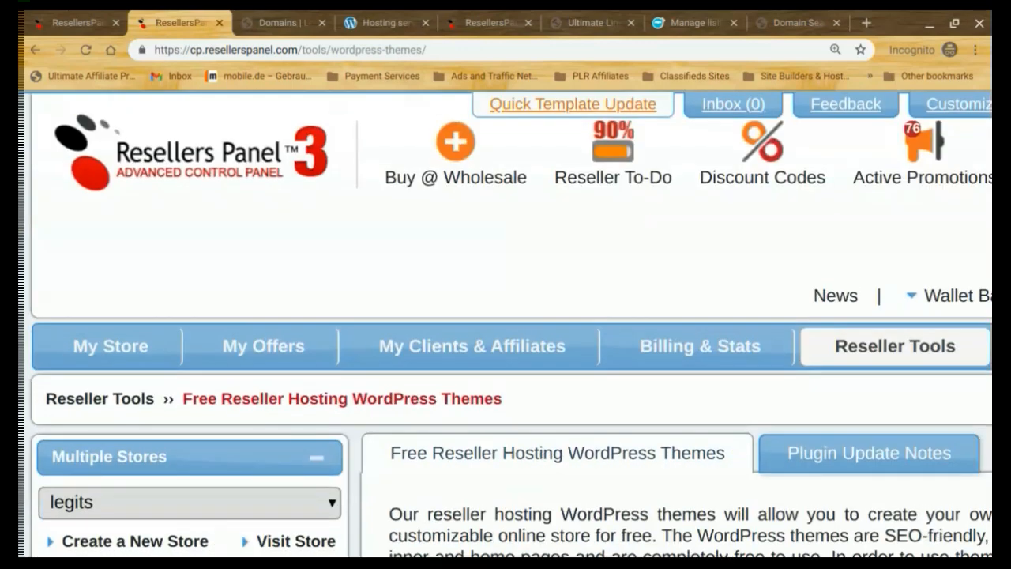
pyautogui.scroll(-6, 506, 324)
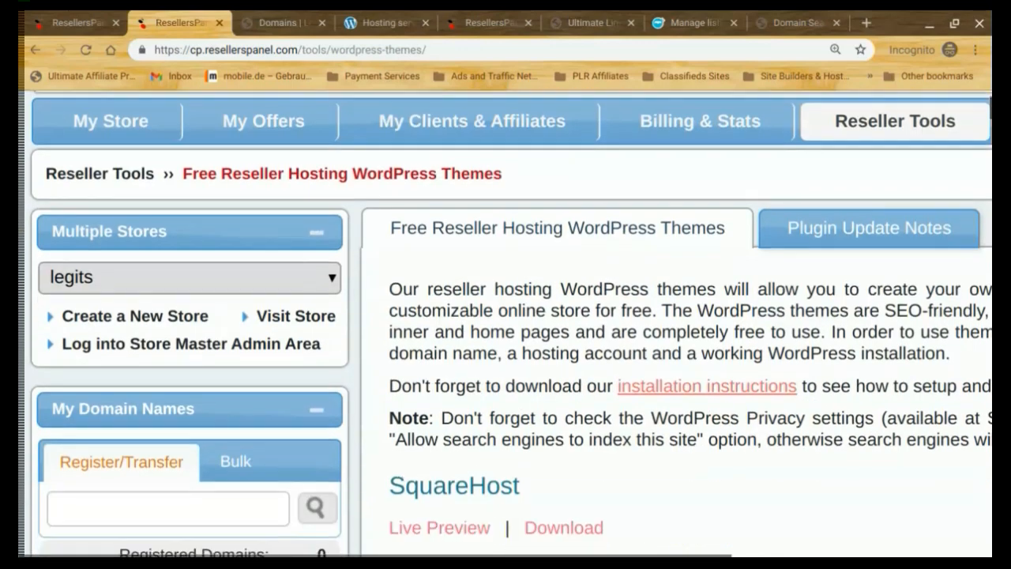
pyautogui.scroll(-2, 229, 205)
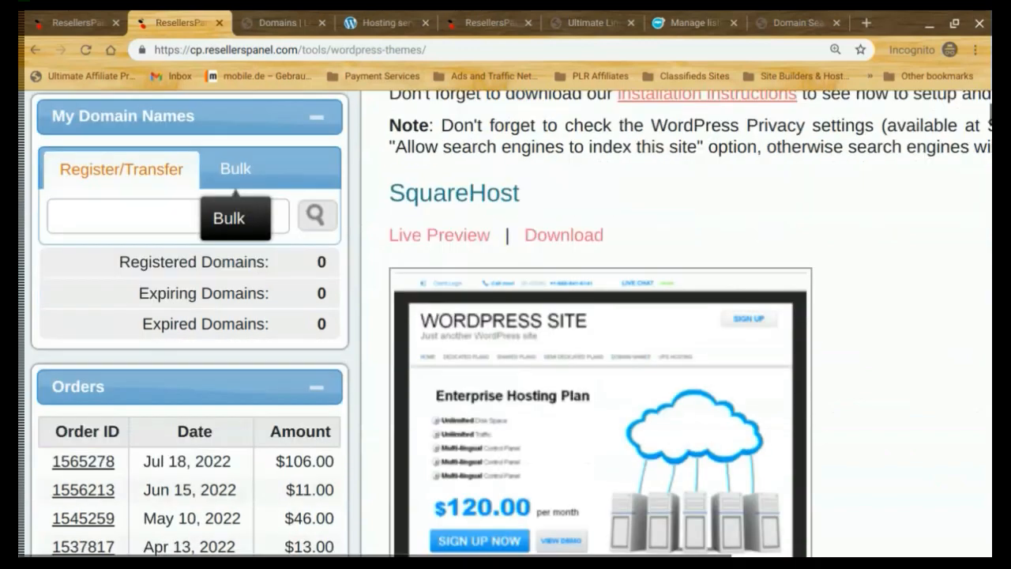
pyautogui.scroll(-9, 476, 163)
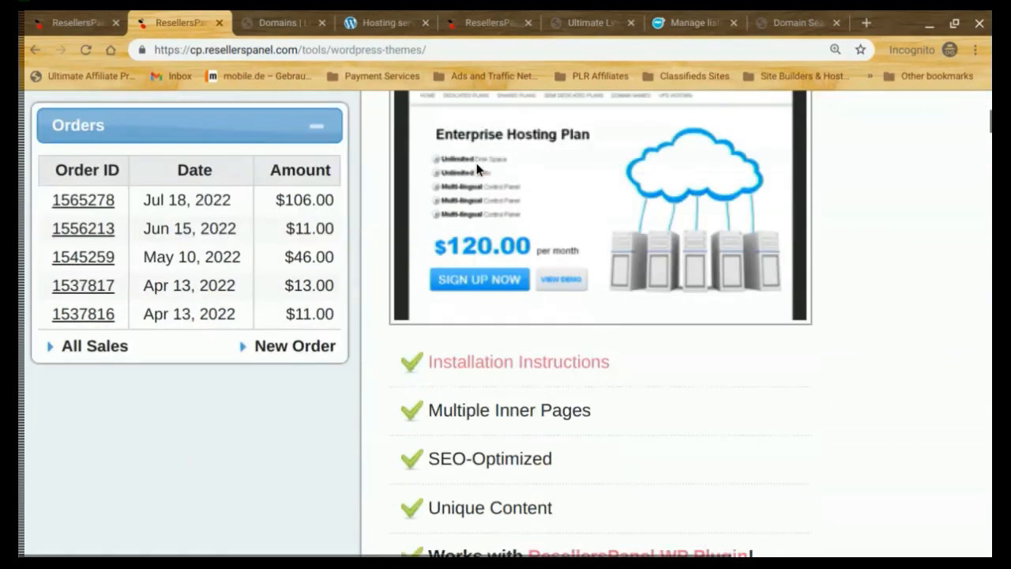
pyautogui.scroll(-1, 600, 324)
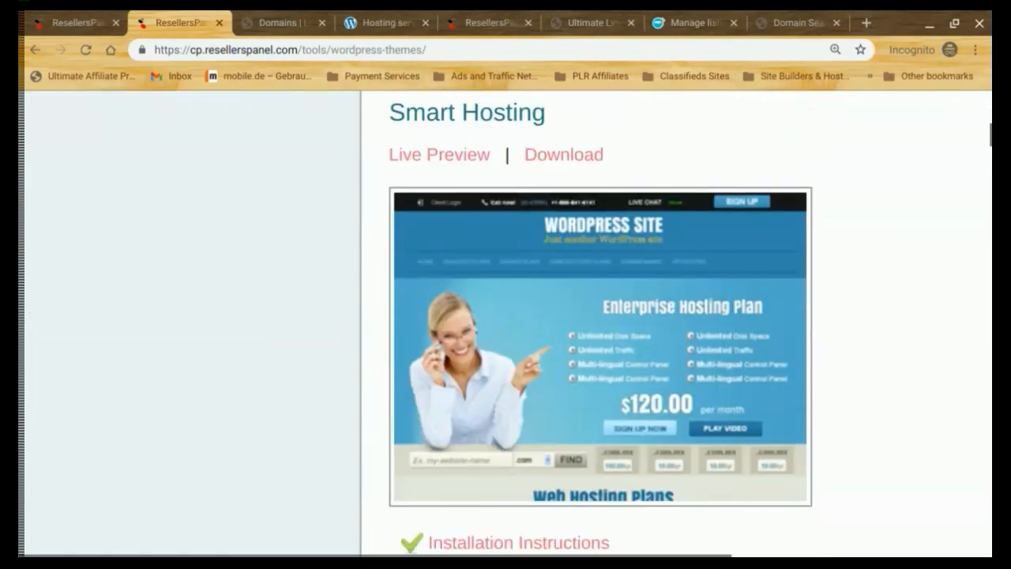
# Step: Return to the reseller control panel dashboard and examine its client stats, wholesale offers and Store Management options
pyautogui.click(54, 19)
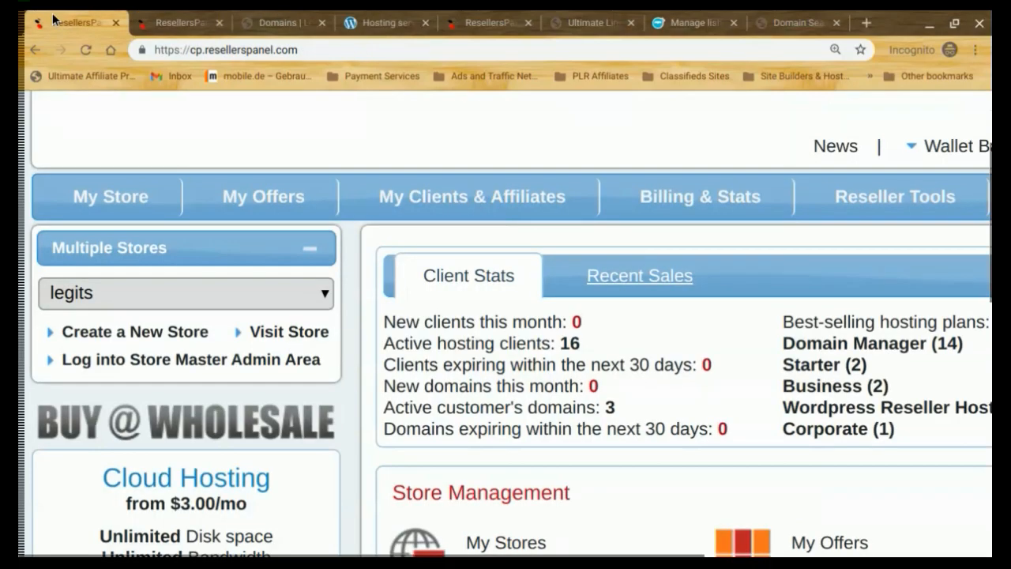
pyautogui.scroll(-1, 418, 241)
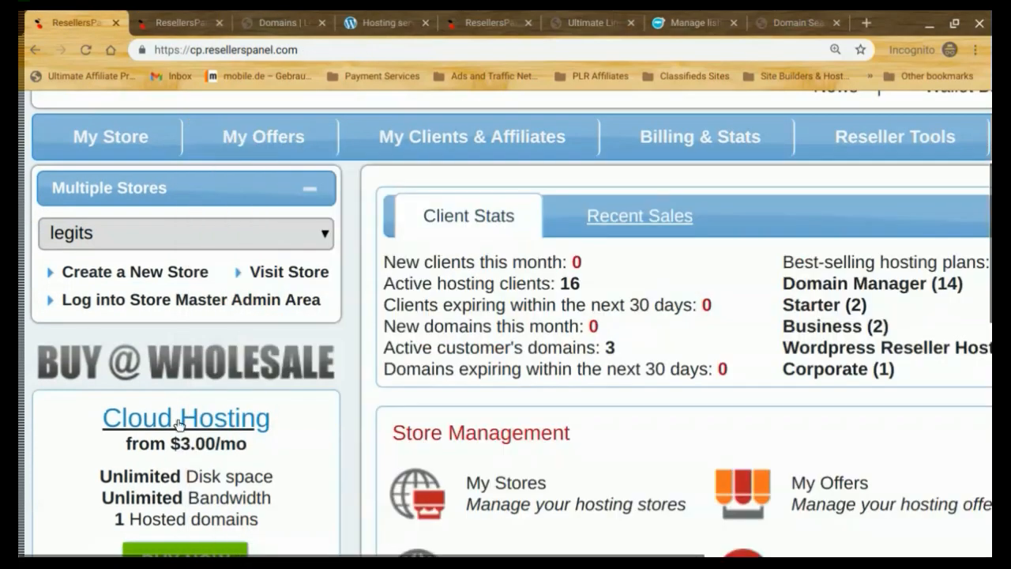
pyautogui.scroll(-4, 534, 436)
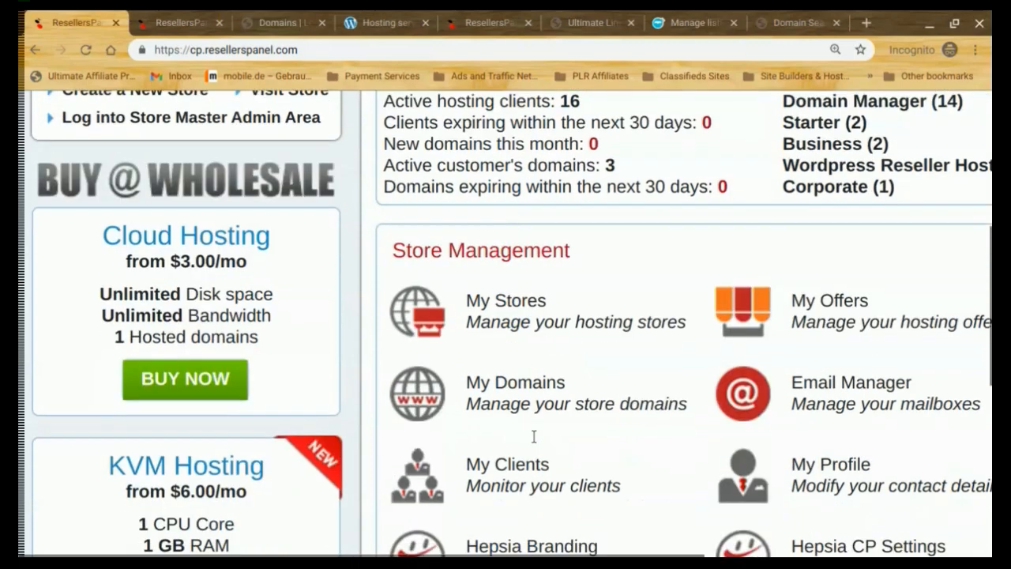
pyautogui.hscroll(3, 534, 436)
pyautogui.hscroll(1, 505, 324)
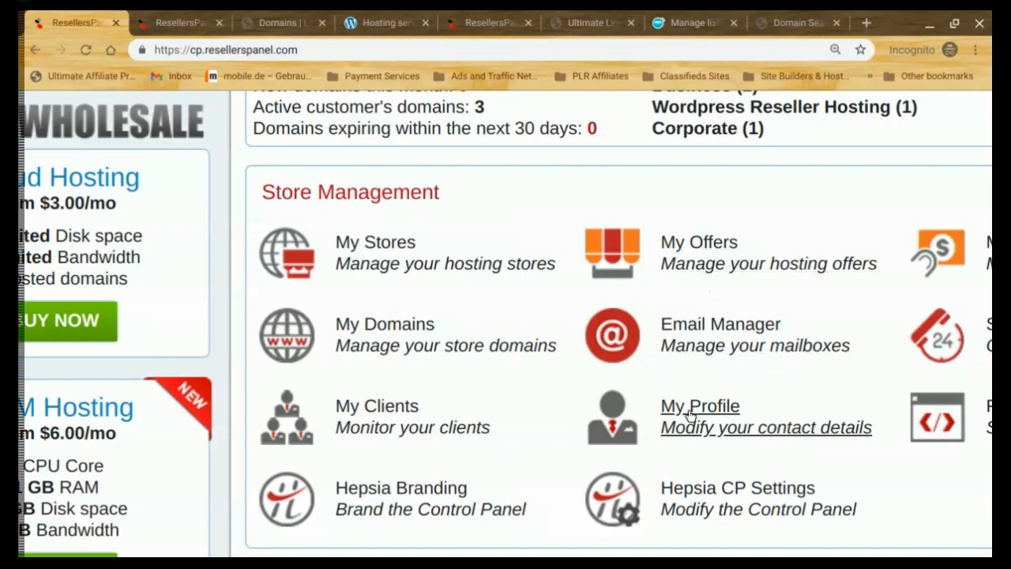
pyautogui.hscroll(5, 690, 415)
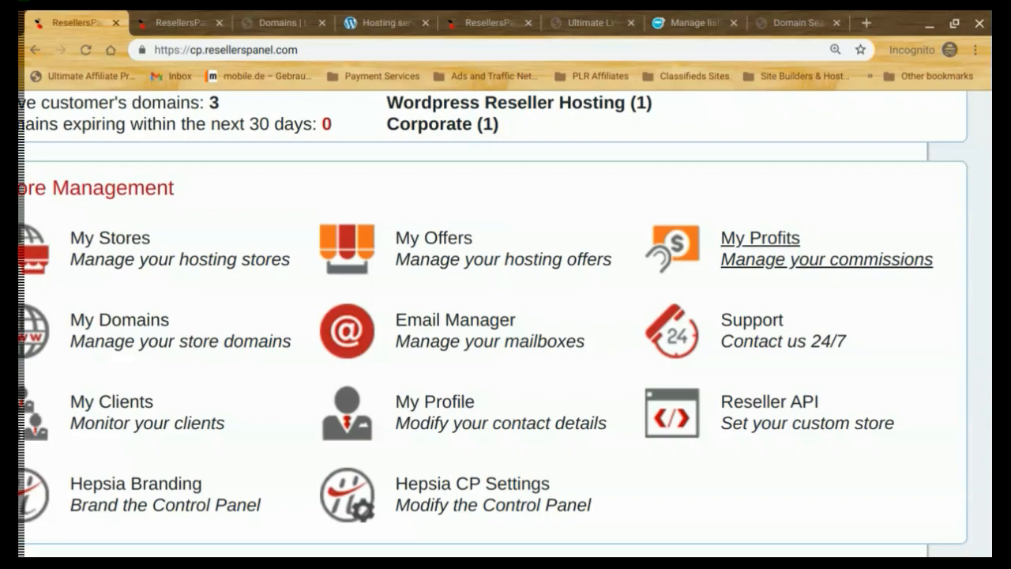
pyautogui.scroll(3, 505, 323)
pyautogui.hscroll(-3, 506, 324)
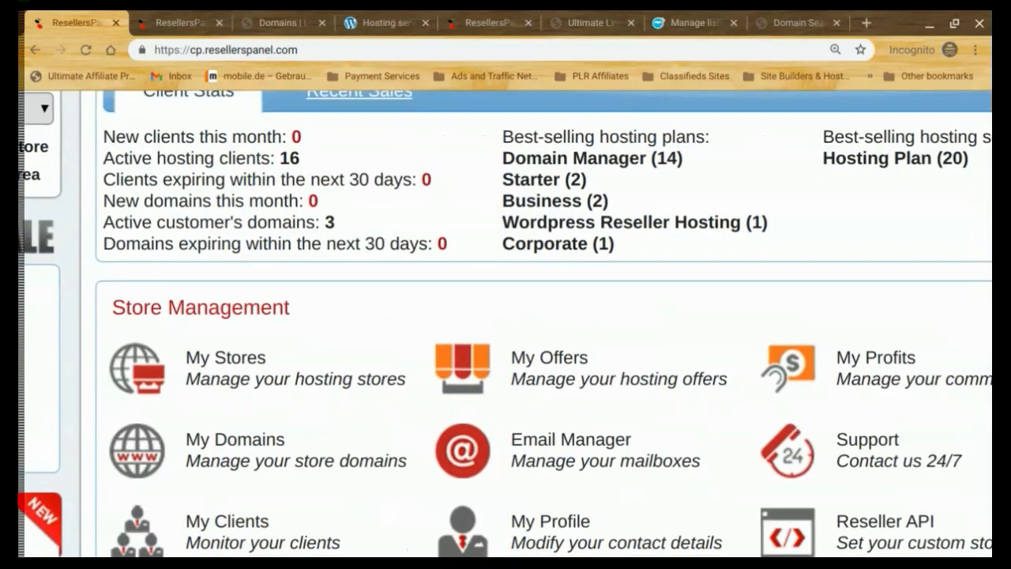
pyautogui.scroll(4, 438, 150)
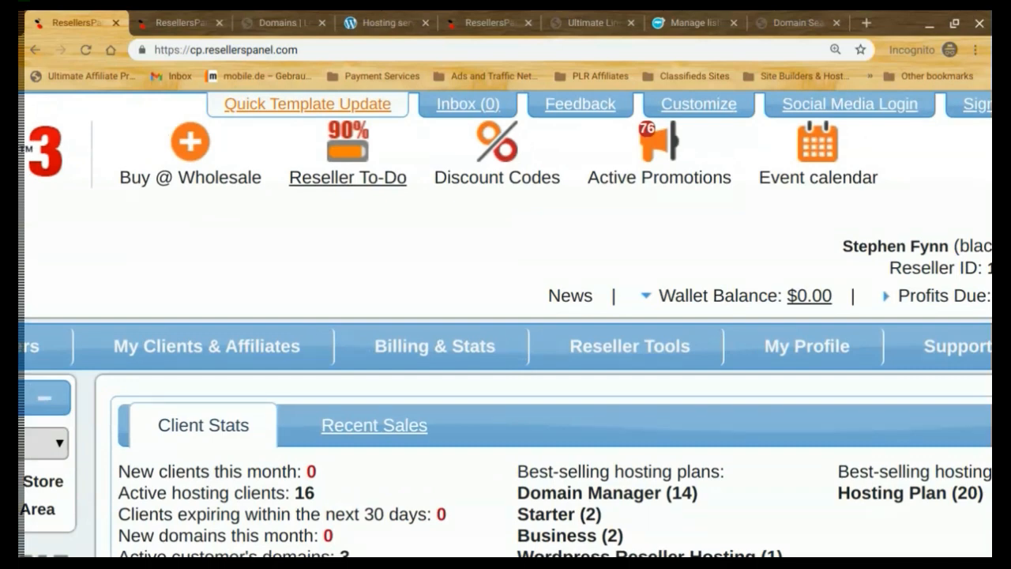
# Step: Open the Reseller To-Do checklist and review its store setup tasks through to the Affiliate Program option
pyautogui.click(346, 186)
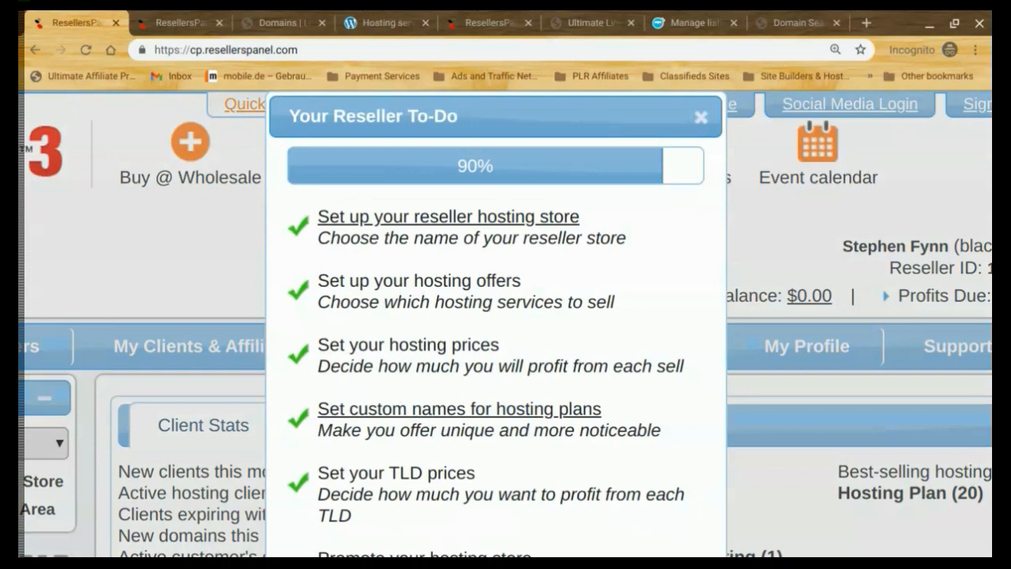
pyautogui.scroll(-1, 442, 408)
pyautogui.hscroll(-1, 442, 408)
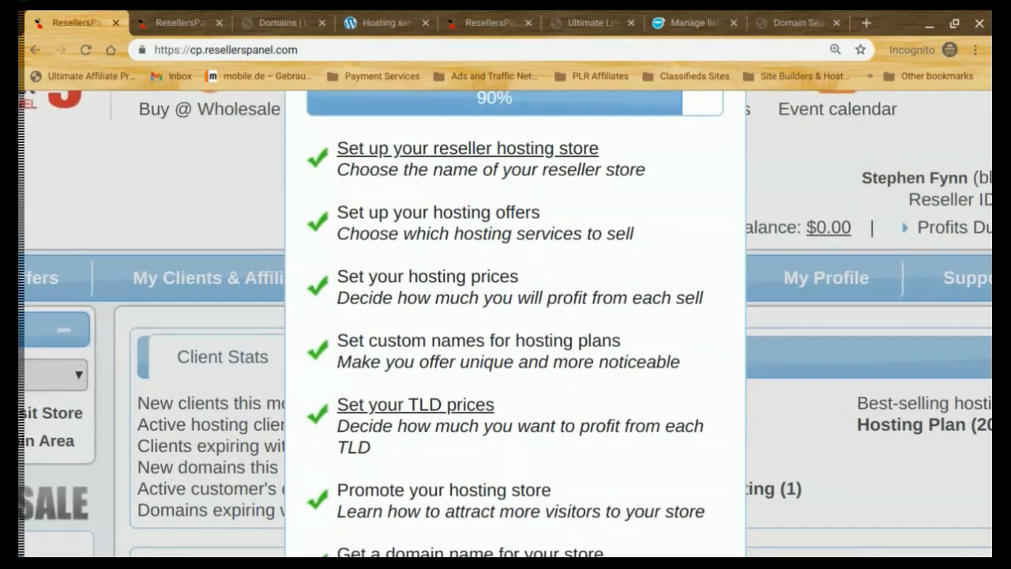
pyautogui.hscroll(1, 506, 324)
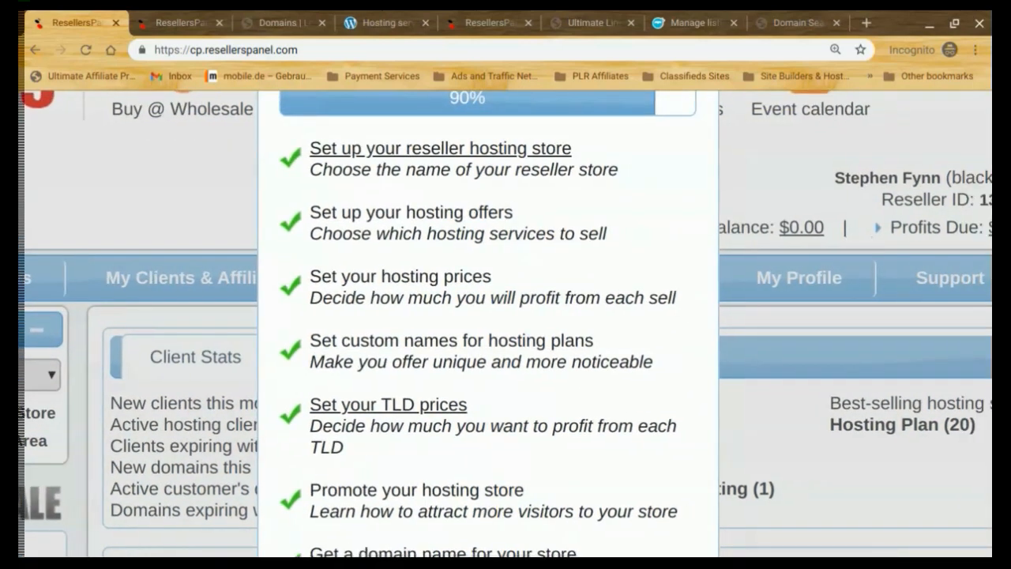
pyautogui.scroll(-1, 387, 392)
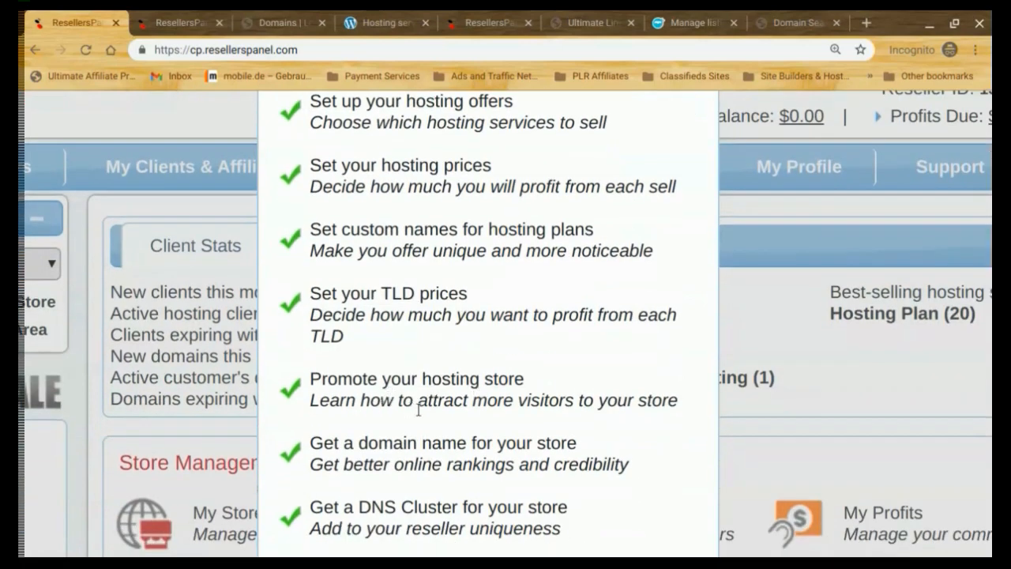
pyautogui.scroll(-1, 418, 409)
pyautogui.scroll(-1, 419, 409)
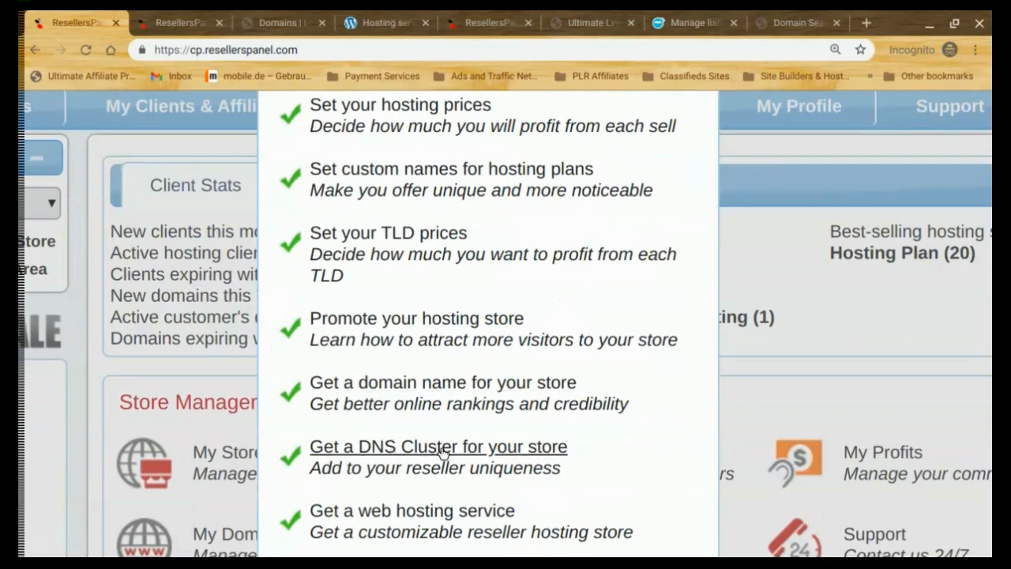
pyautogui.scroll(-3, 441, 452)
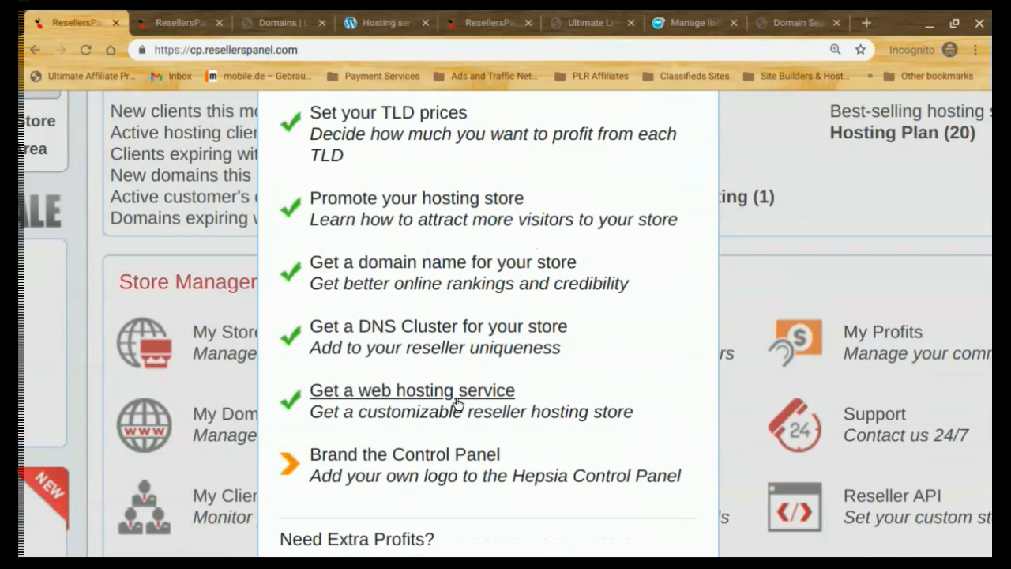
pyautogui.scroll(-2, 457, 404)
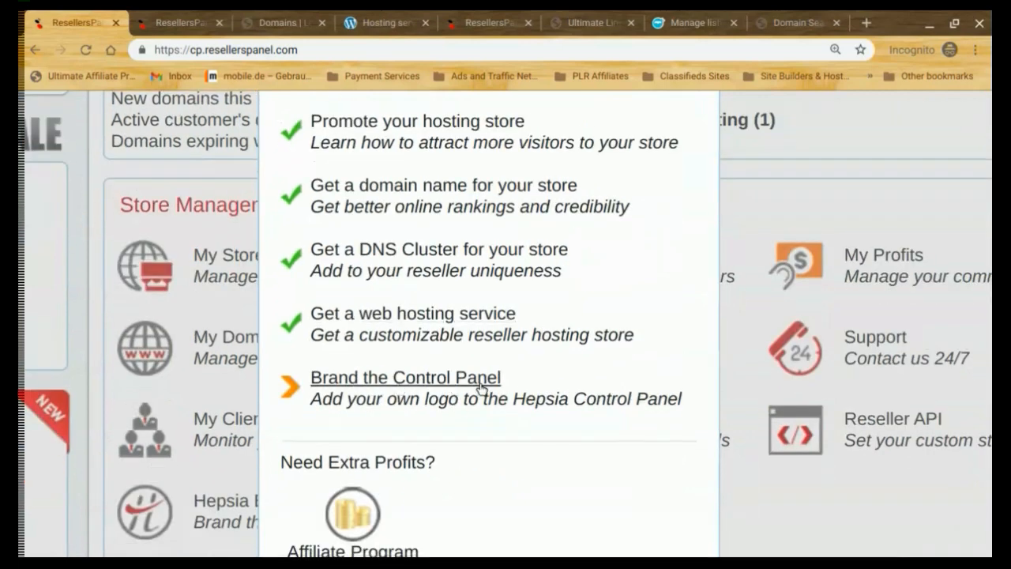
pyautogui.scroll(-2, 405, 378)
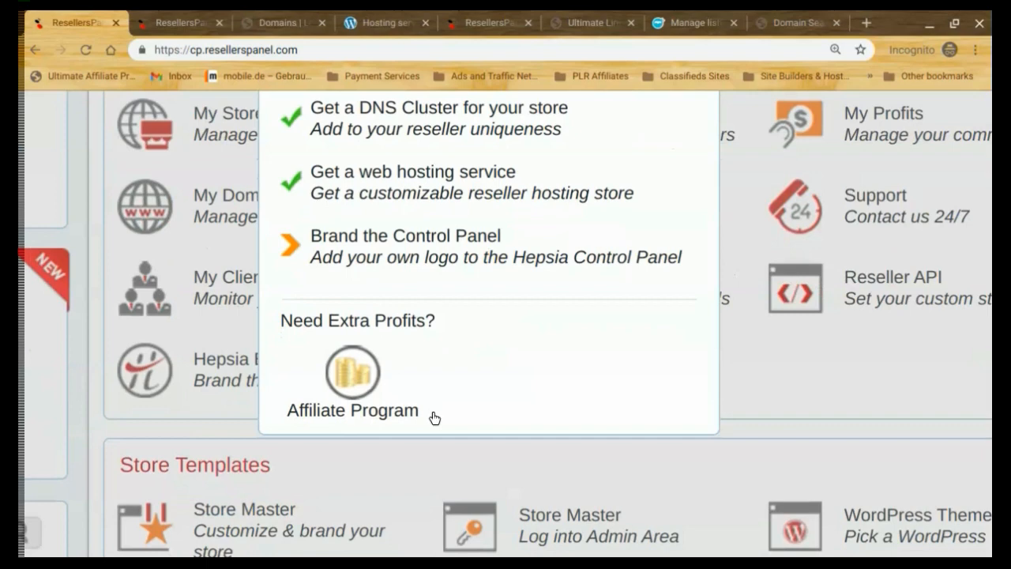
pyautogui.scroll(3, 445, 407)
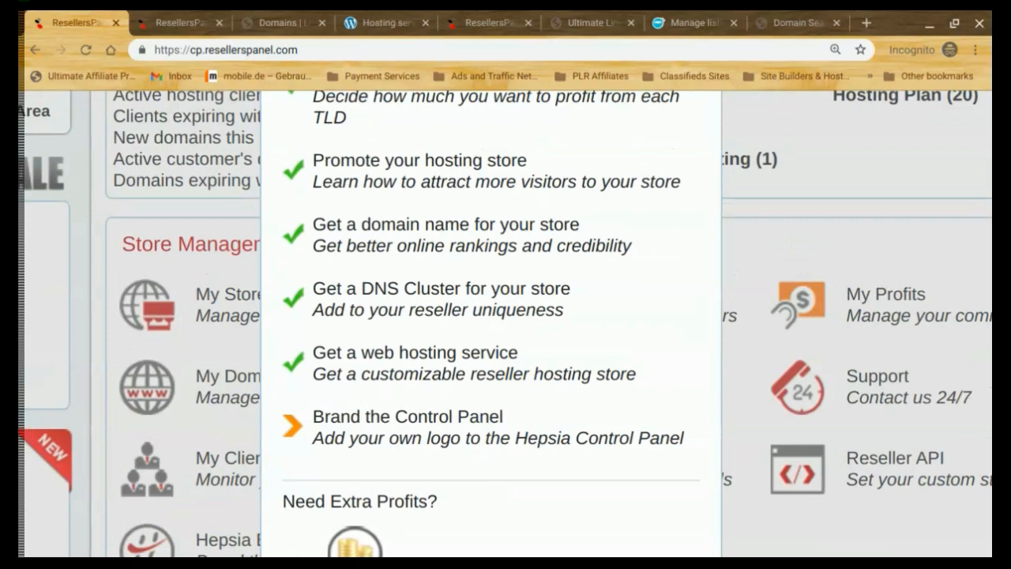
pyautogui.scroll(-3, 346, 429)
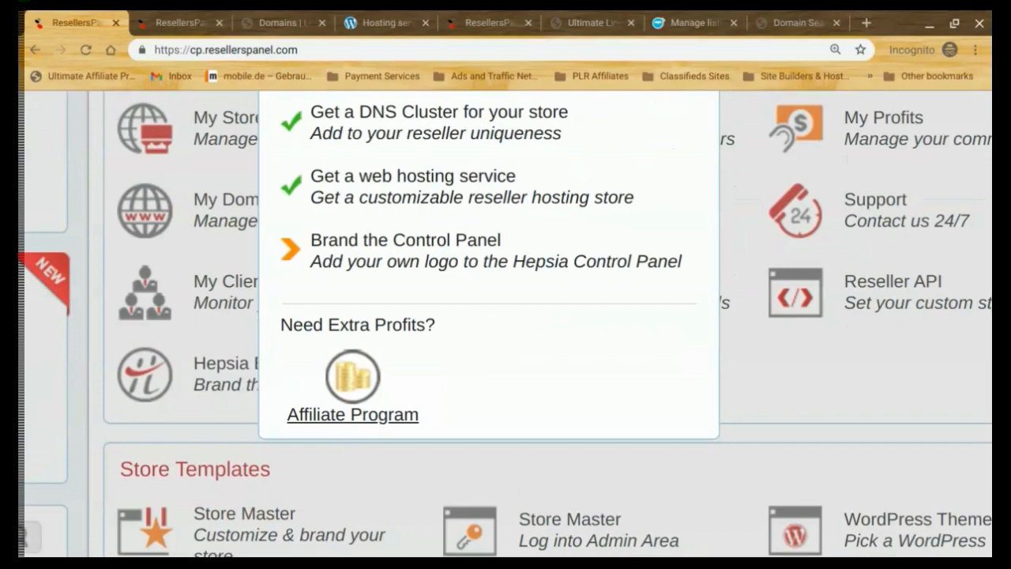
# Step: Close the Reseller To-Do checklist and open the Buy @ Wholesale signup form to look over its order options
pyautogui.scroll(8, 505, 324)
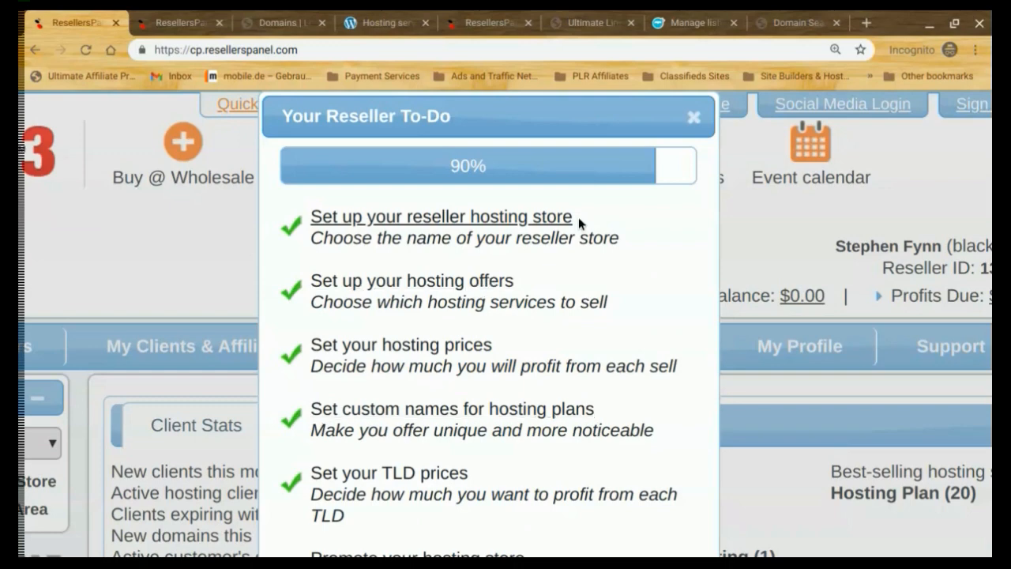
pyautogui.click(694, 120)
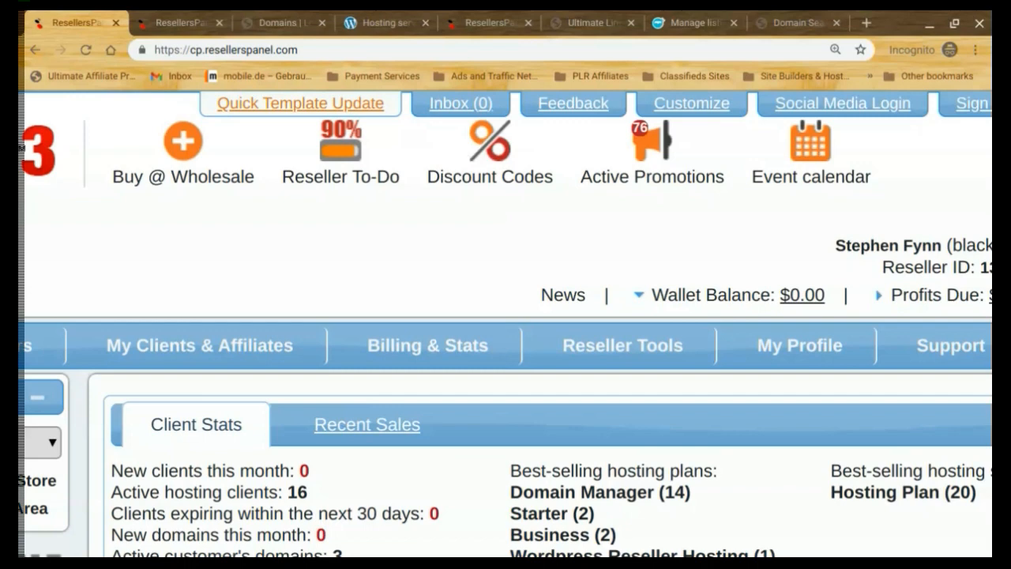
pyautogui.click(168, 183)
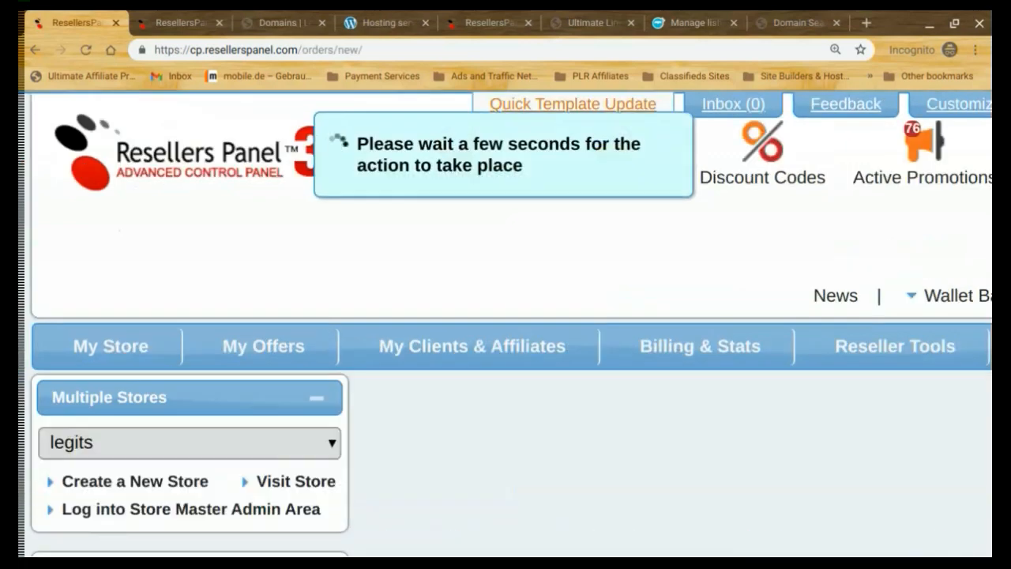
pyautogui.scroll(-3, 423, 279)
pyautogui.hscroll(3, 505, 324)
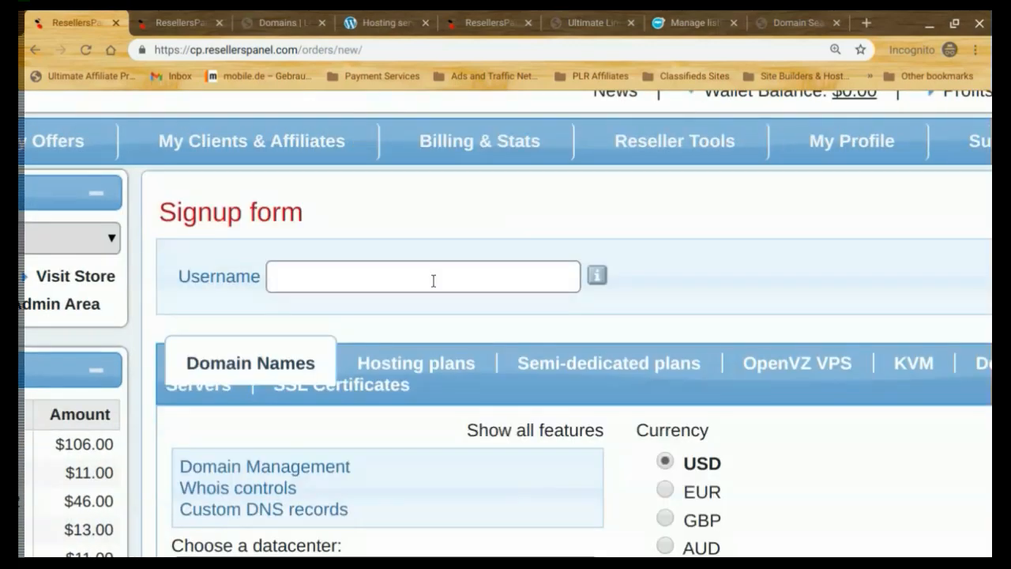
pyautogui.scroll(-3, 468, 283)
pyautogui.scroll(-2, 468, 283)
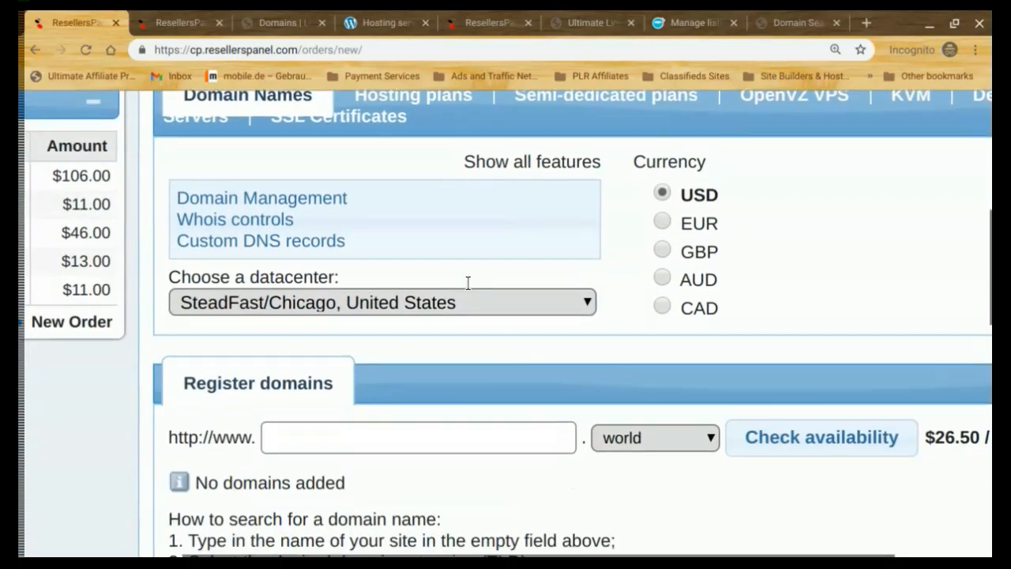
pyautogui.scroll(5, 468, 283)
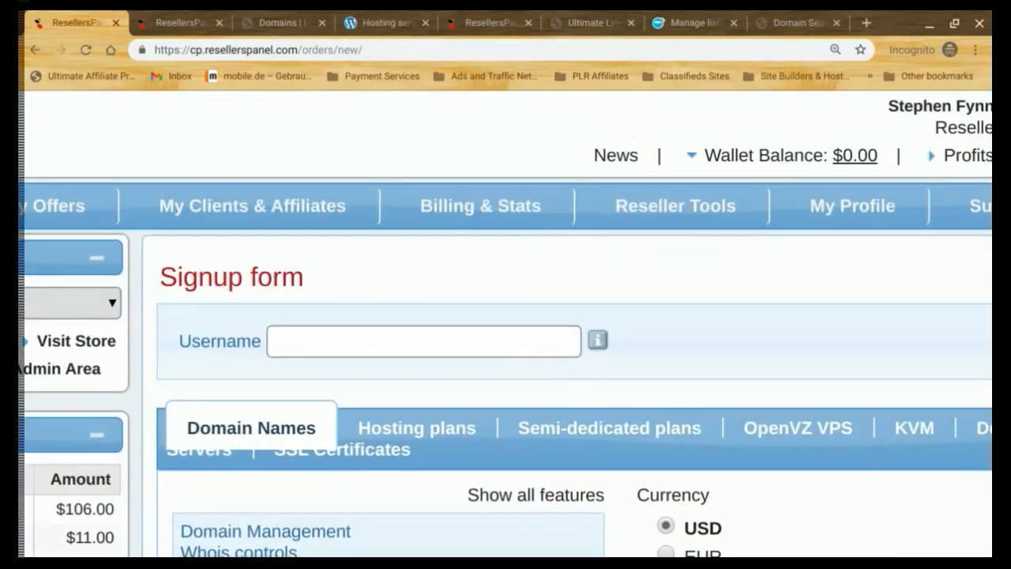
# Step: Enter gato as the username in the wholesale signup form
pyautogui.click(414, 345)
pyautogui.click(303, 294)
pyautogui.click(323, 331)
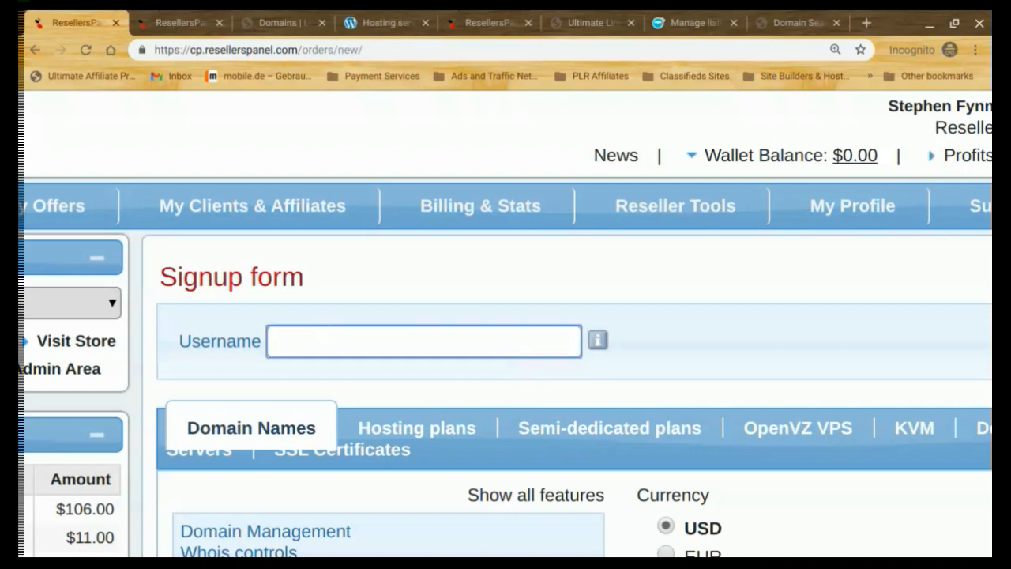
pyautogui.write('gat')
pyautogui.write('o')
pyautogui.press('BackSpace')
pyautogui.write('ato')
# Step: Check the availability of the domain legitebusiness with the com extension for registration
pyautogui.scroll(-1, 238, 373)
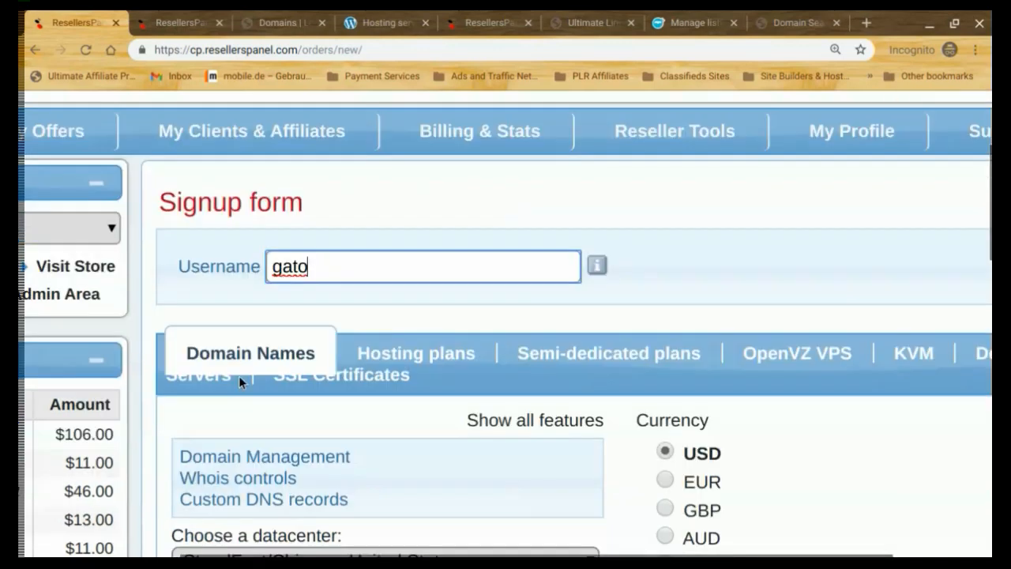
pyautogui.scroll(-2, 238, 375)
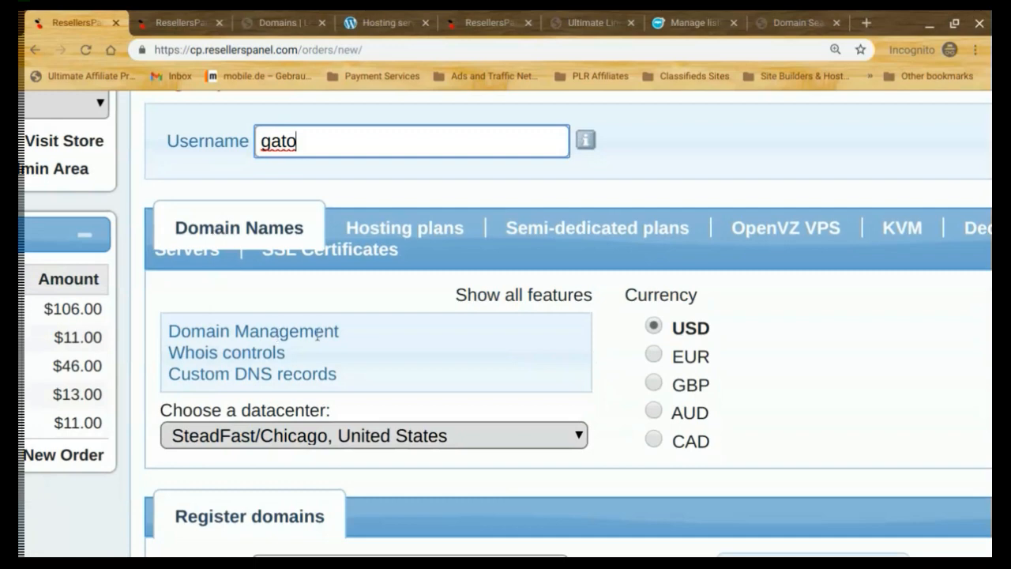
pyautogui.scroll(-2, 316, 335)
pyautogui.hscroll(-1, 356, 363)
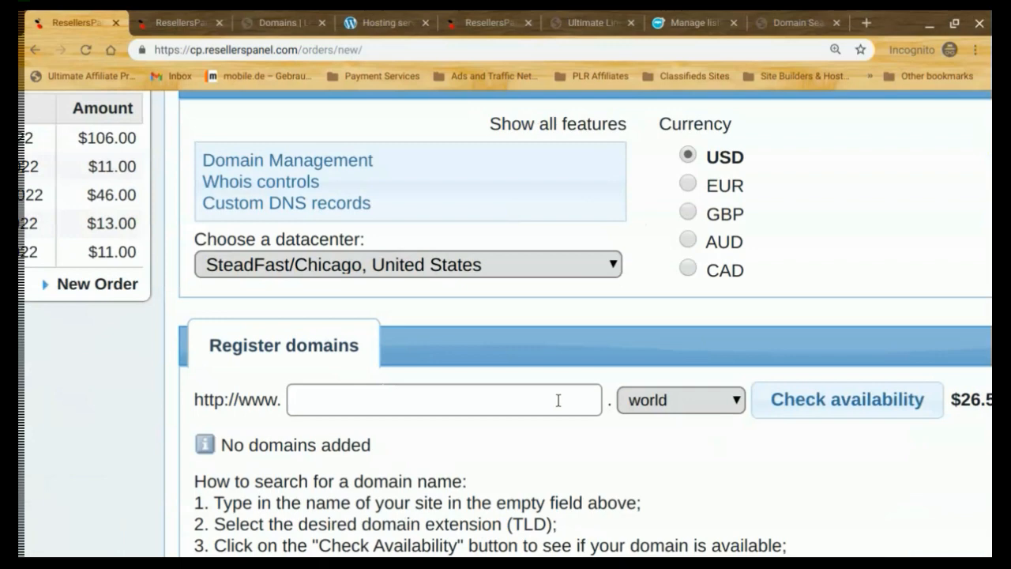
pyautogui.click(492, 403)
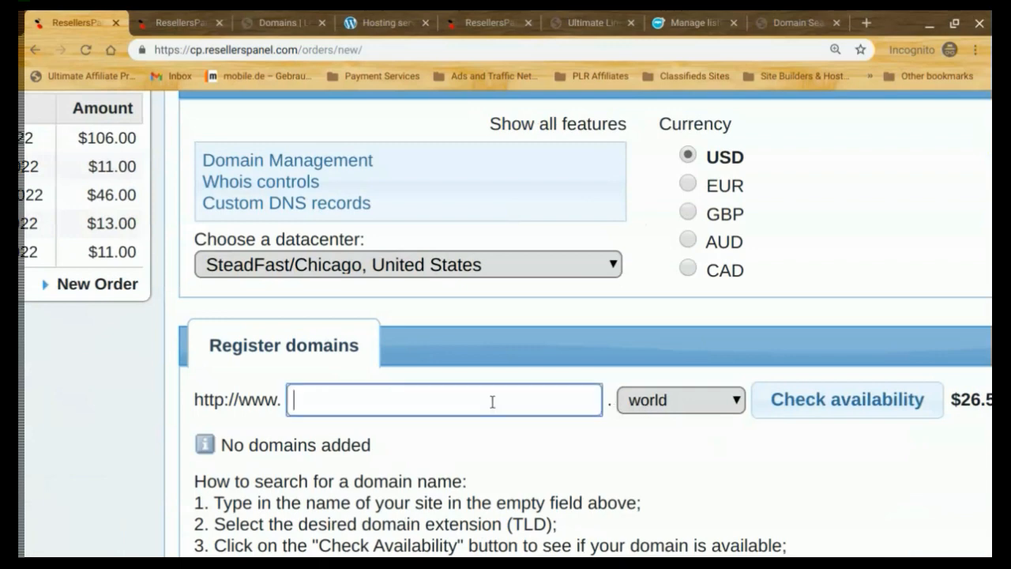
pyautogui.write('legitebusiness')
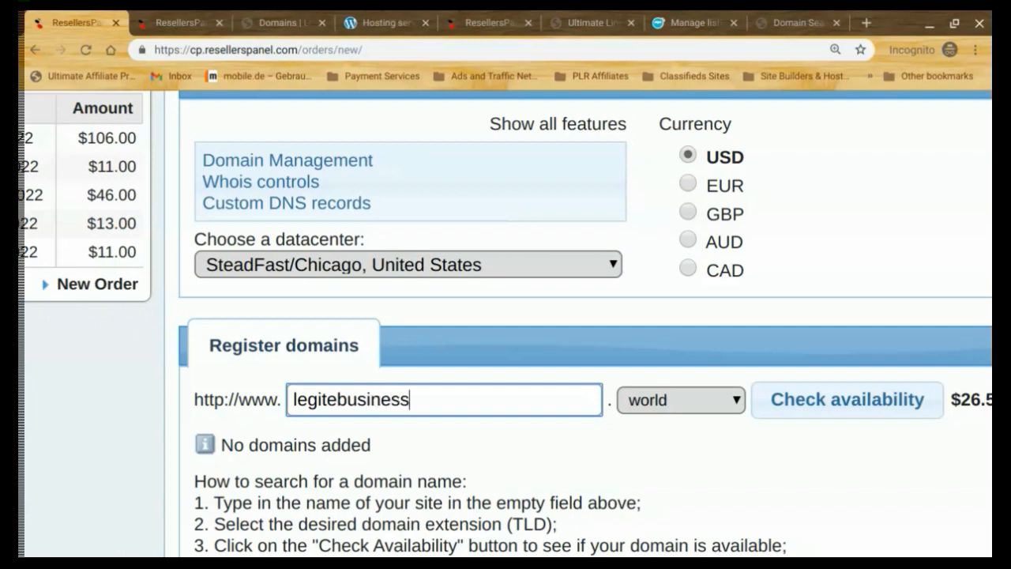
pyautogui.click(719, 404)
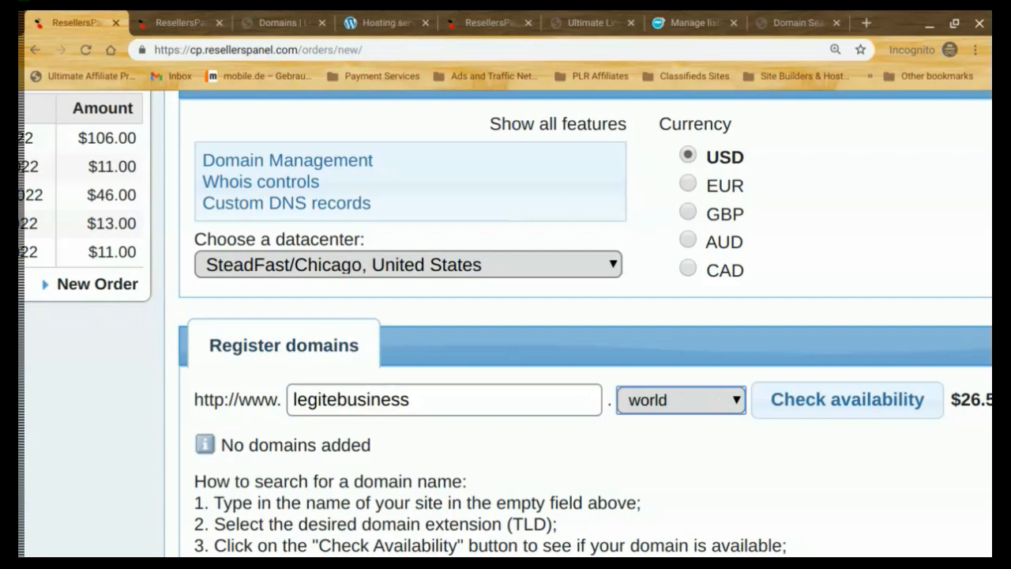
pyautogui.click(552, 283)
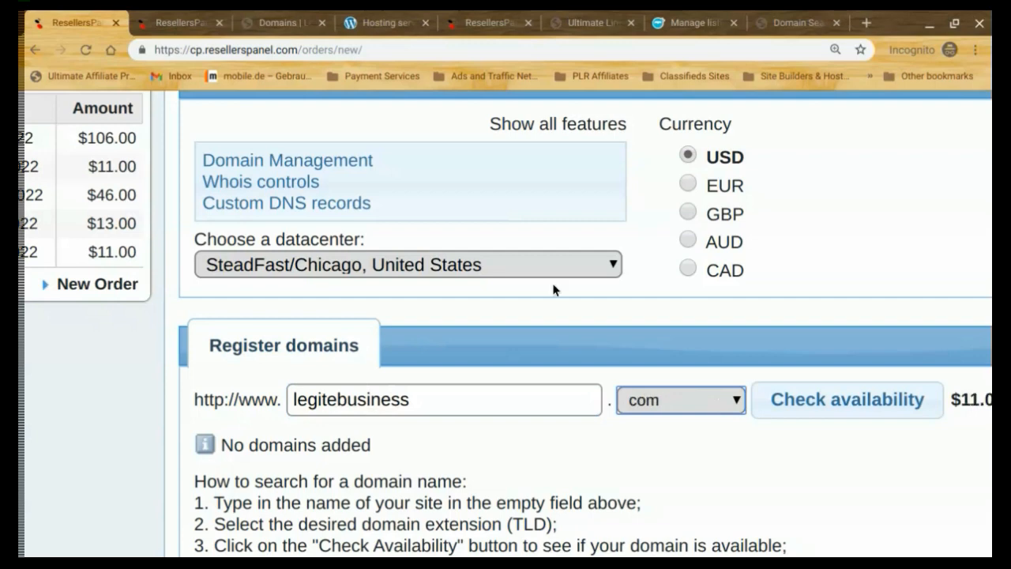
pyautogui.hscroll(2, 744, 452)
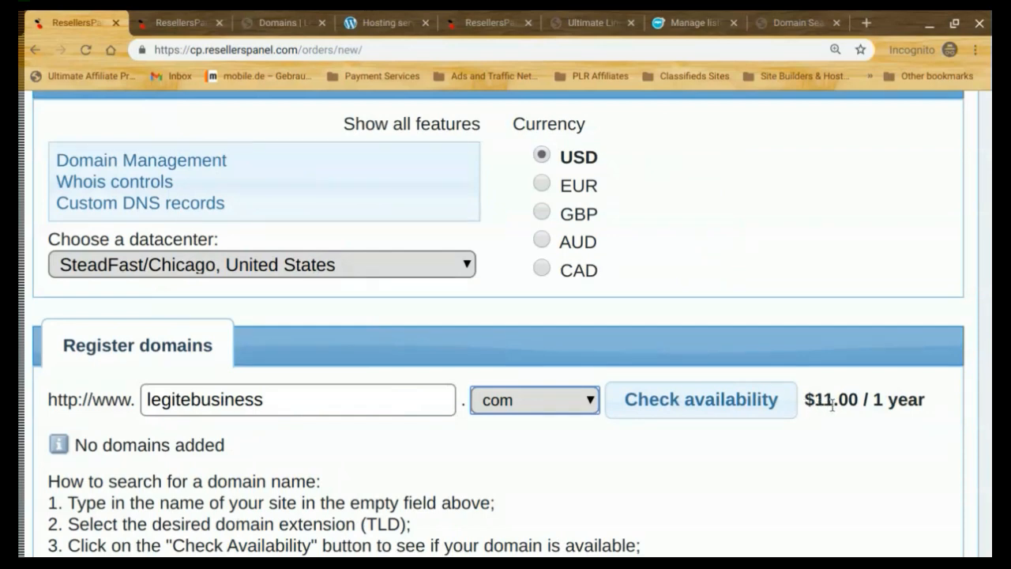
pyautogui.click(685, 415)
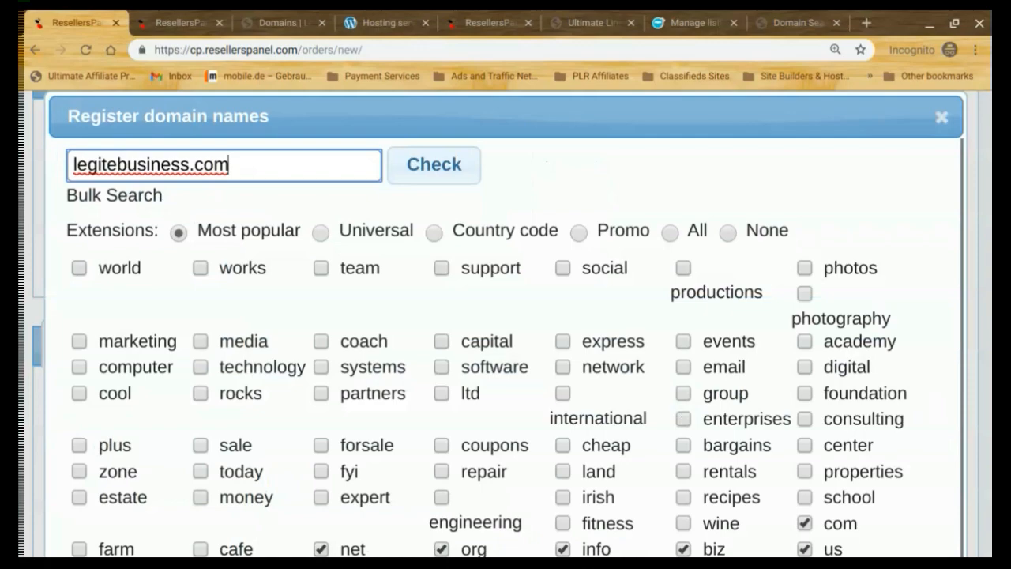
pyautogui.scroll(-10, 718, 357)
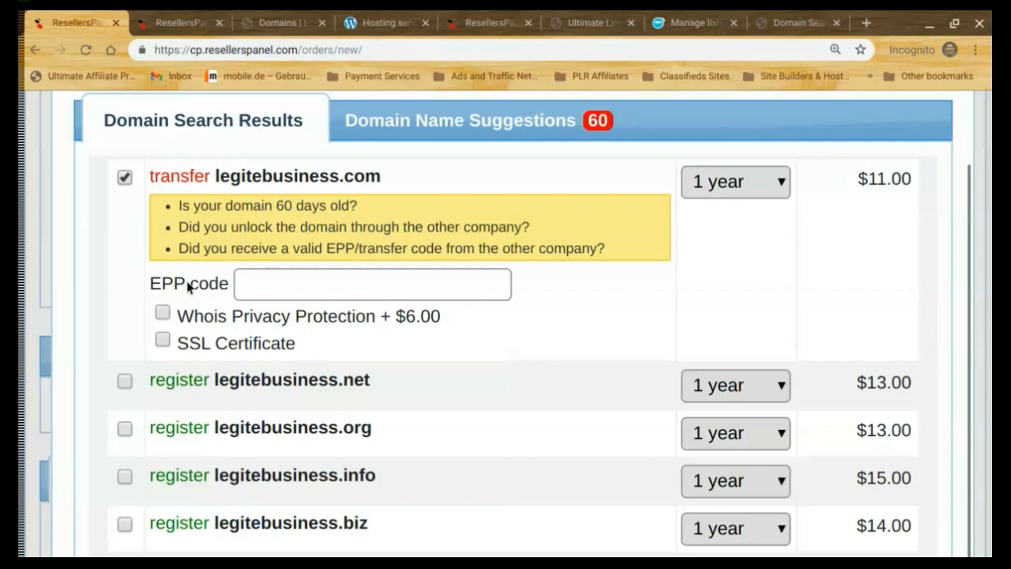
# Step: Try filling in the EPP code and adding an SSL certificate for the legitebusiness.com transfer, clearing both
pyautogui.click(256, 282)
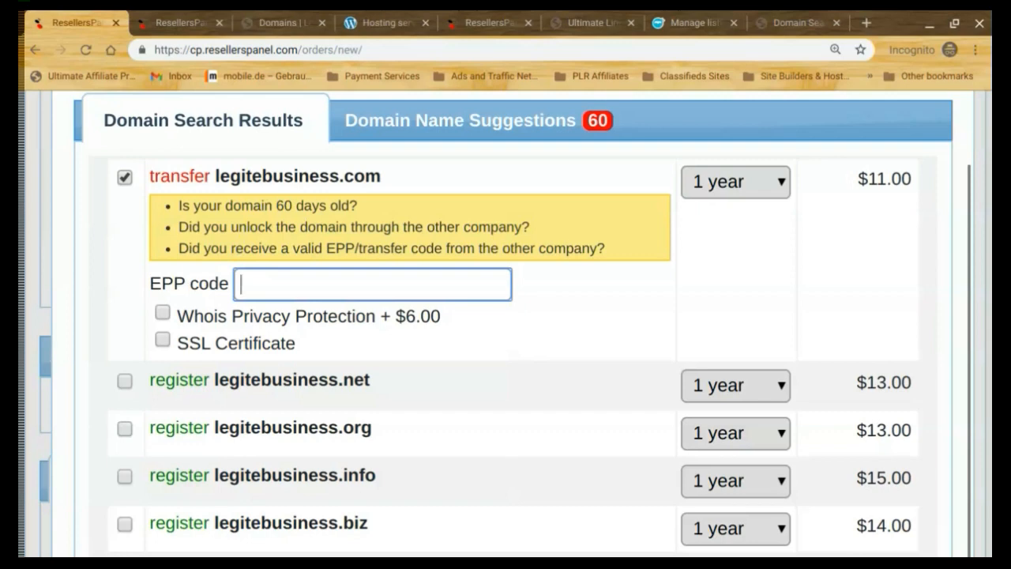
pyautogui.write('dh')
pyautogui.press('BackSpace')
pyautogui.press('BackSpace')
pyautogui.write('dh')
pyautogui.press('BackSpace')
pyautogui.press('BackSpace')
pyautogui.click(162, 338)
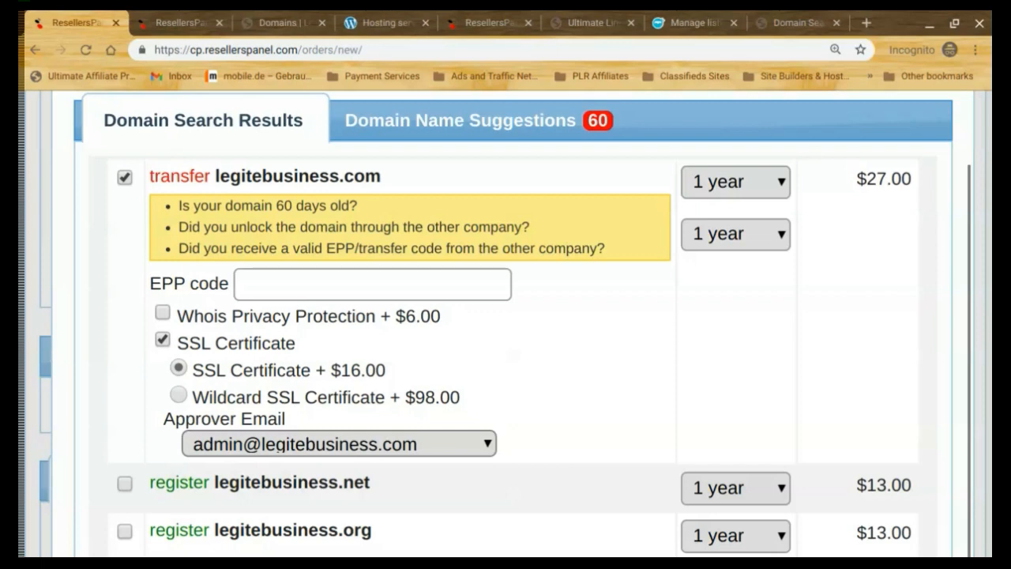
pyautogui.click(163, 340)
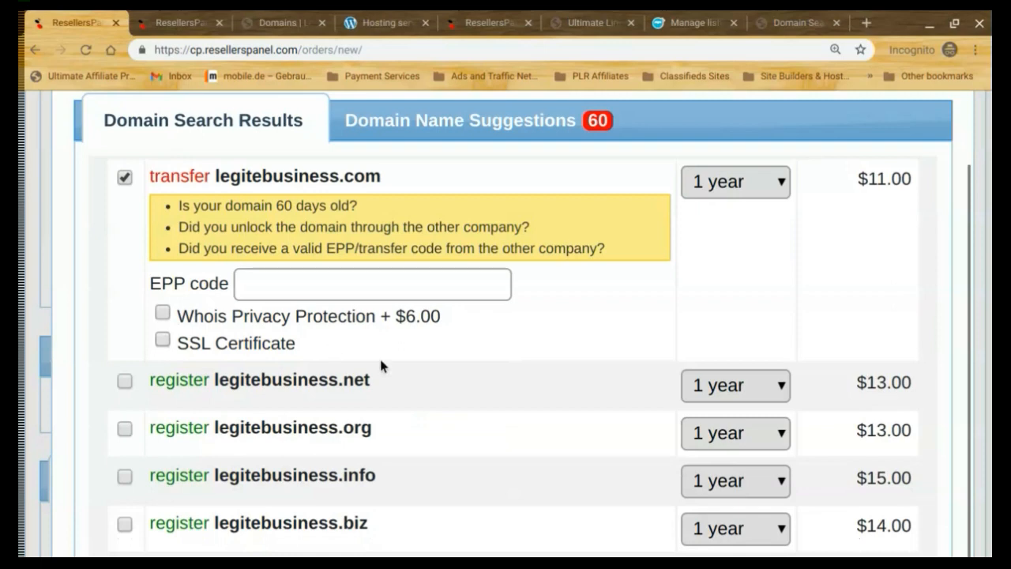
# Step: Review the other legitebusiness domain extensions and their prices, and close the domain registration dialog
pyautogui.scroll(-5, 381, 365)
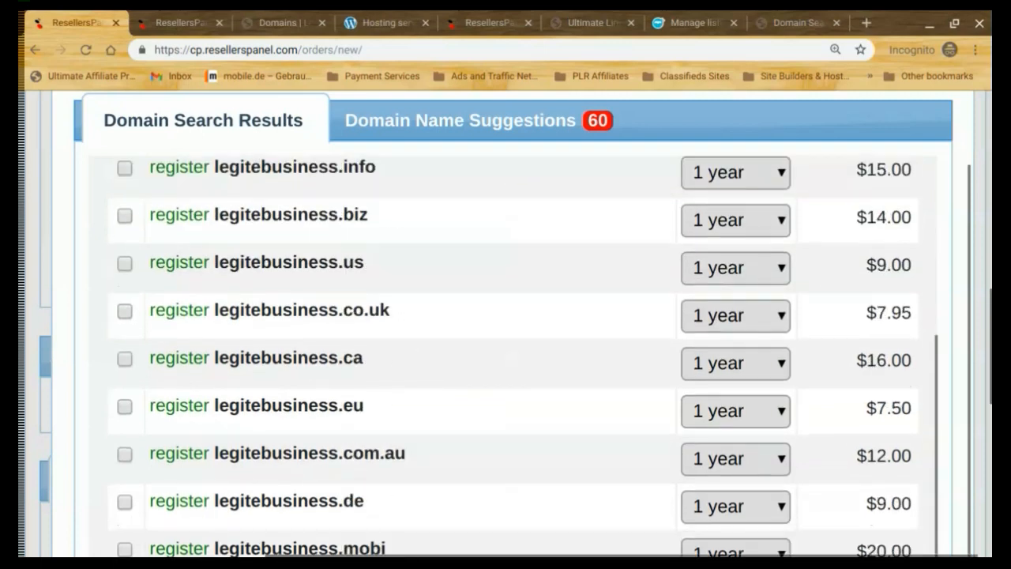
pyautogui.scroll(-2, 505, 316)
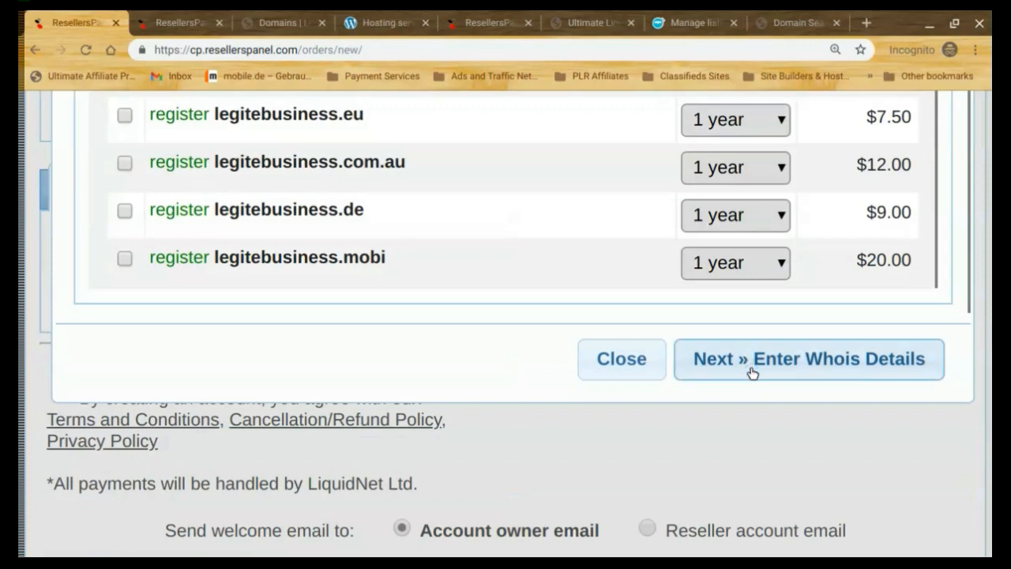
pyautogui.scroll(-2, 506, 316)
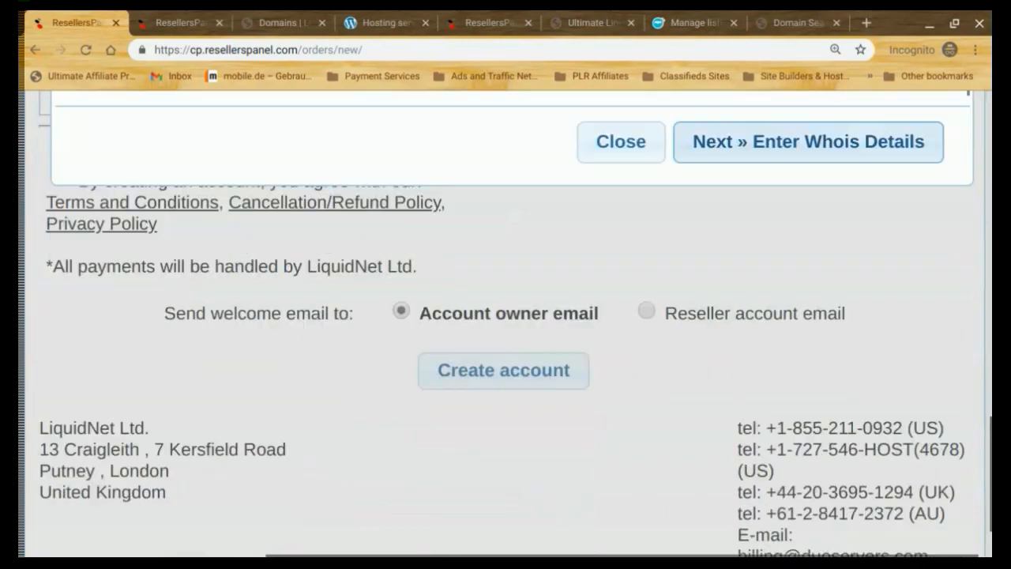
pyautogui.scroll(3, 505, 316)
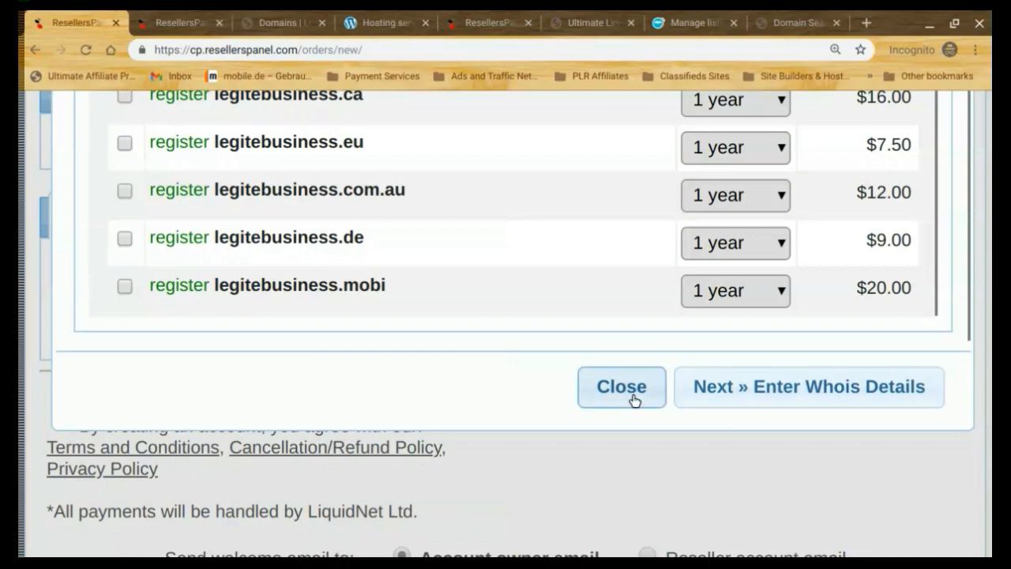
pyautogui.scroll(5, 632, 398)
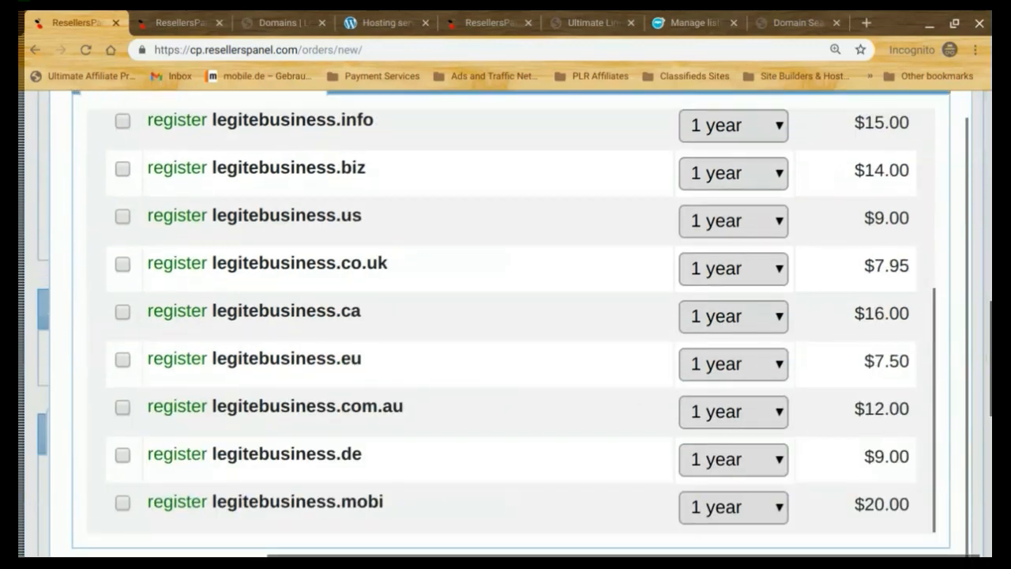
pyautogui.scroll(1, 511, 321)
pyautogui.scroll(-1, 511, 322)
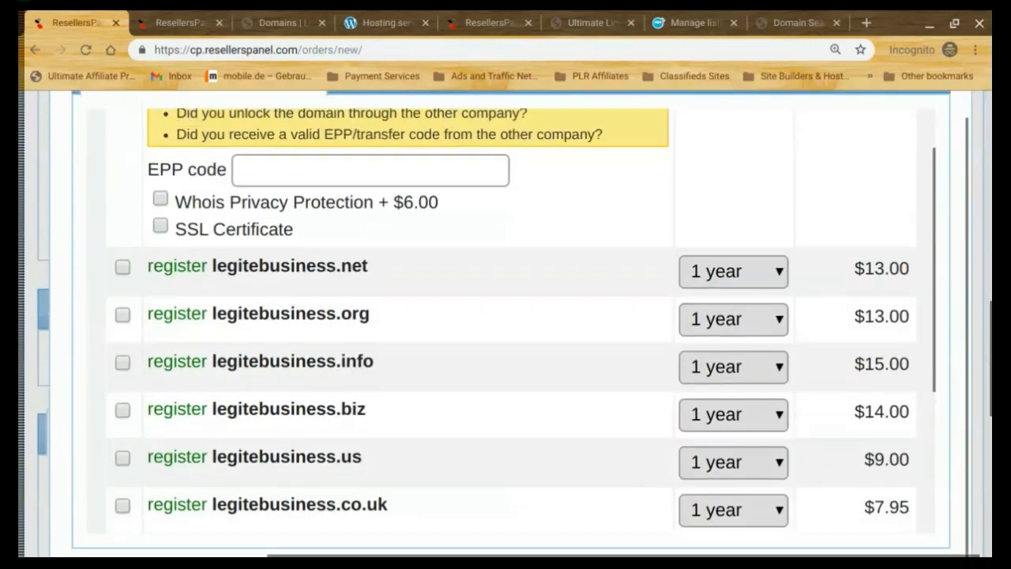
pyautogui.scroll(-7, 511, 321)
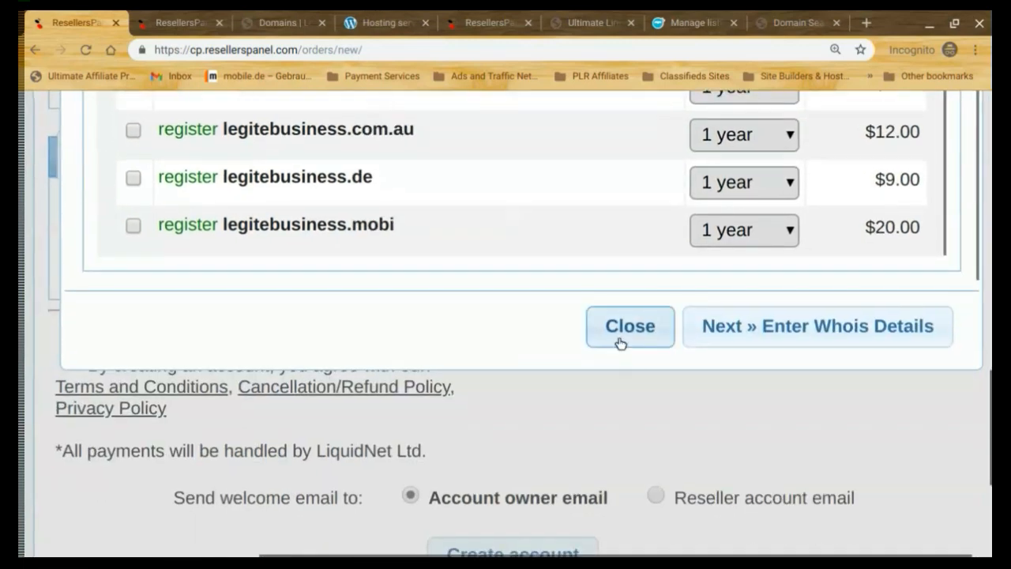
pyautogui.click(621, 340)
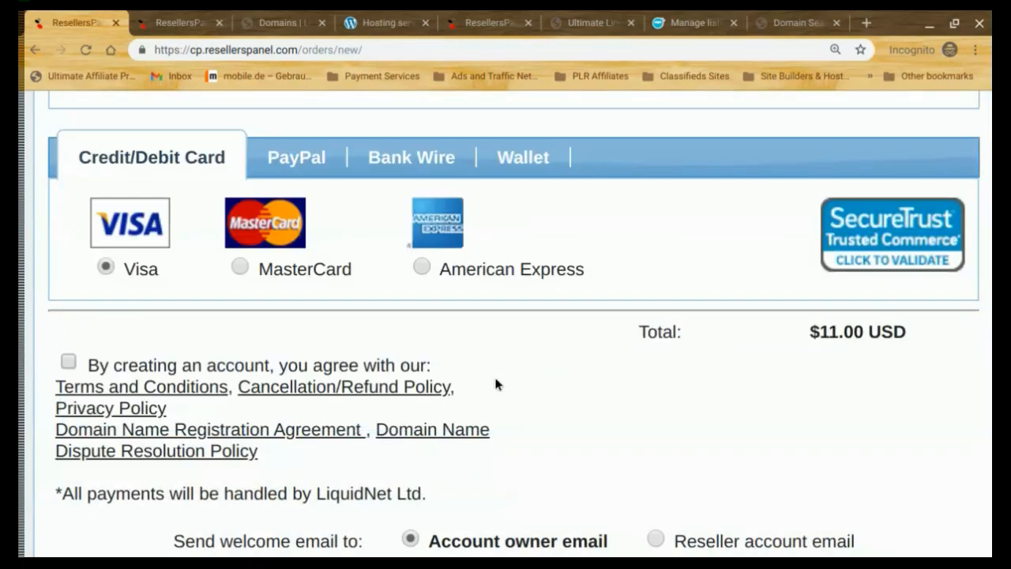
# Step: Examine the signup form's payment methods and account owner details, and return to its plan categories and username
pyautogui.scroll(-1, 496, 385)
pyautogui.scroll(3, 496, 385)
pyautogui.hscroll(-2, 496, 385)
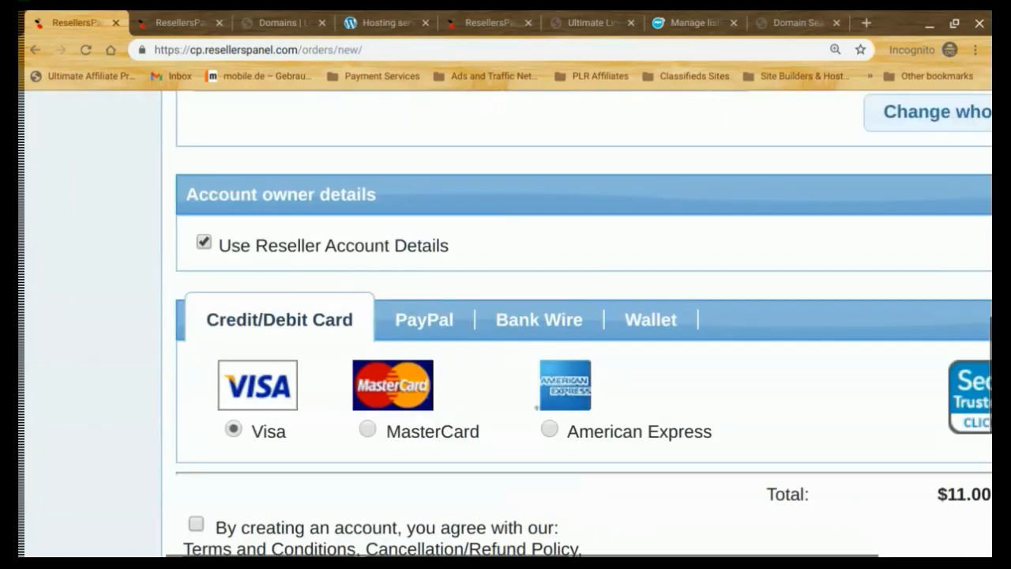
pyautogui.hscroll(-1, 585, 323)
pyautogui.scroll(8, 585, 324)
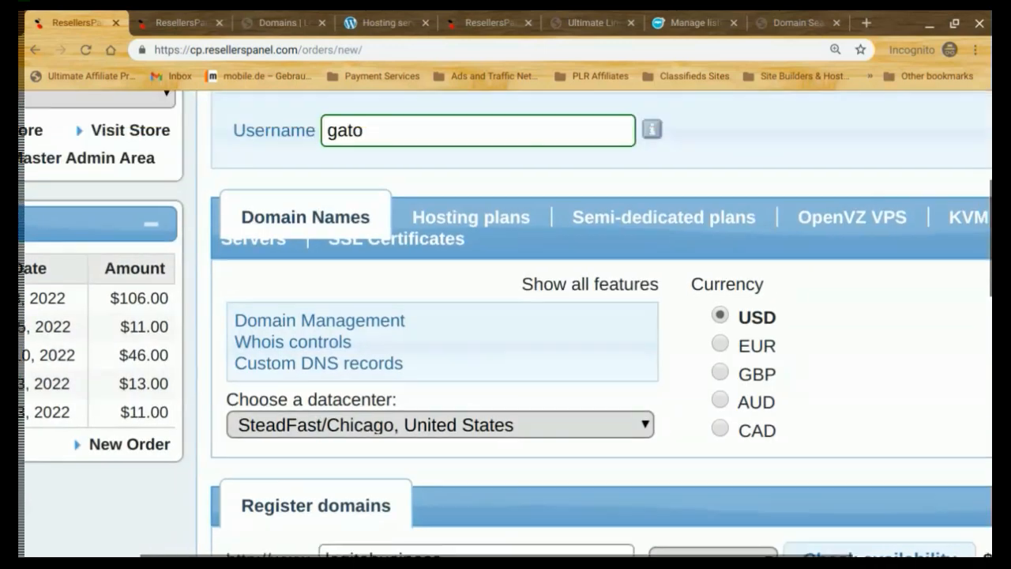
pyautogui.scroll(1, 585, 324)
pyautogui.hscroll(2, 585, 323)
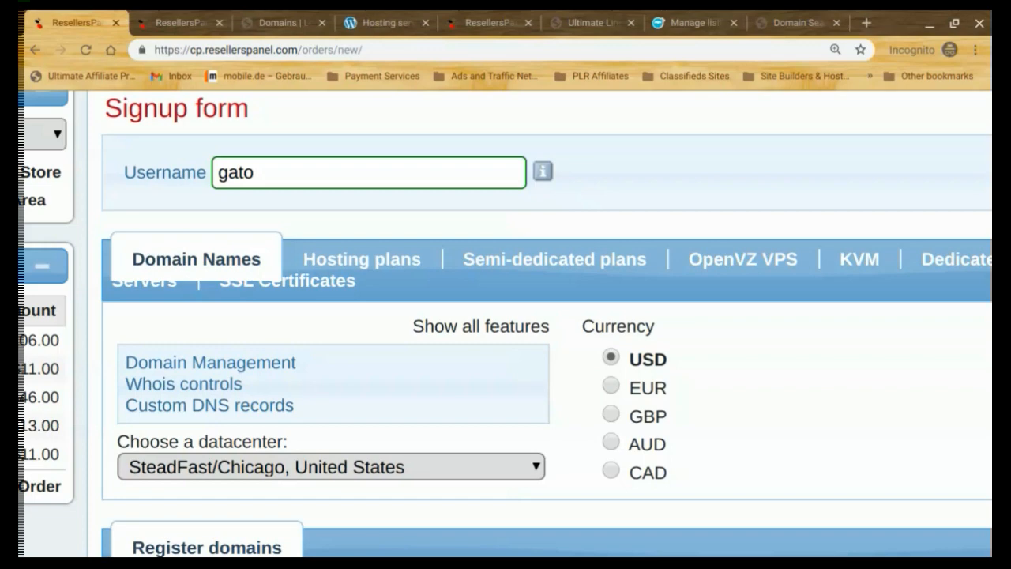
# Step: Revisit the payments page and the legits.duoservers.com store's Standard plan with its free trial offer, ending on the WordPress themes page
pyautogui.click(477, 19)
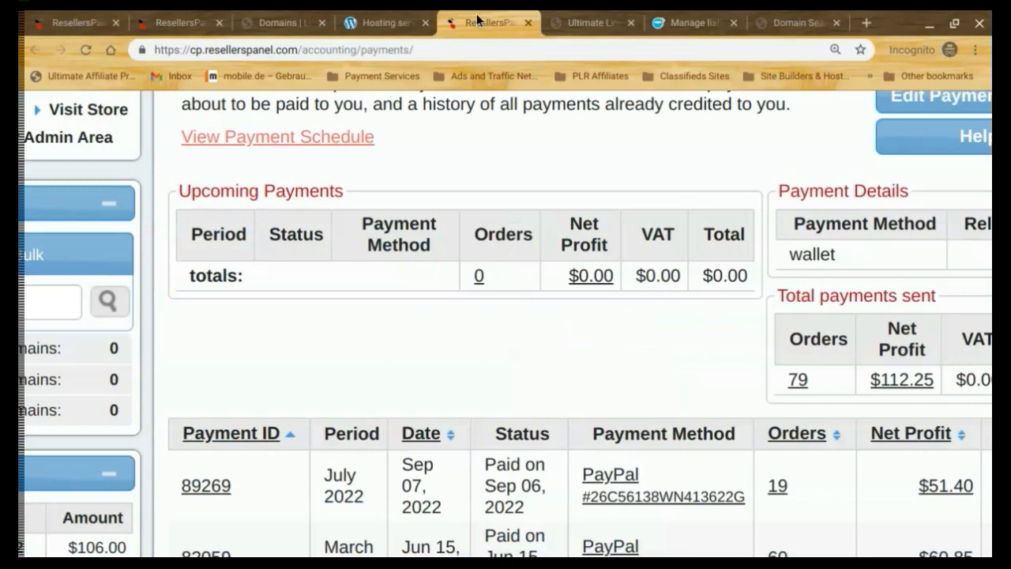
pyautogui.click(786, 24)
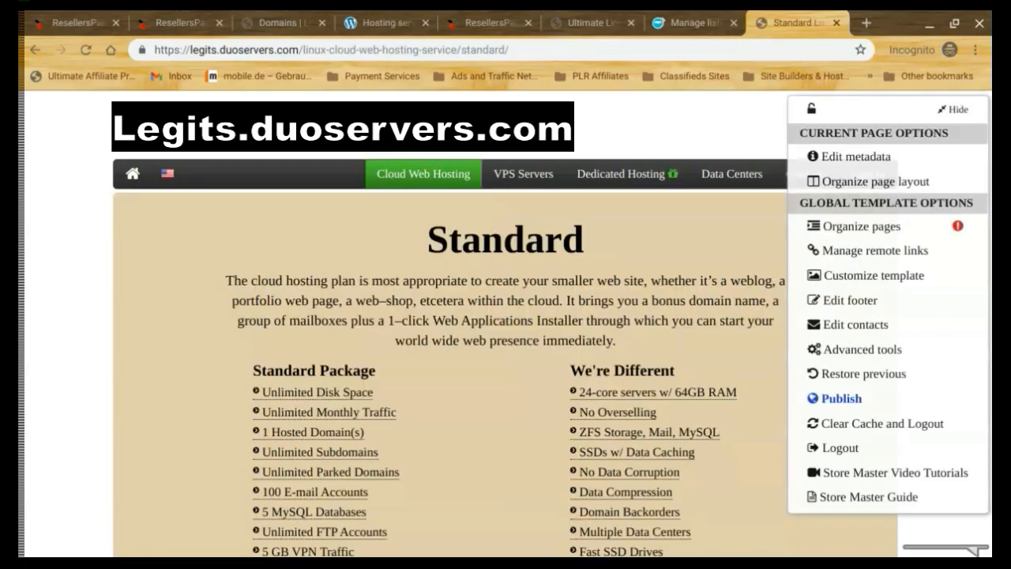
pyautogui.scroll(-5, 491, 332)
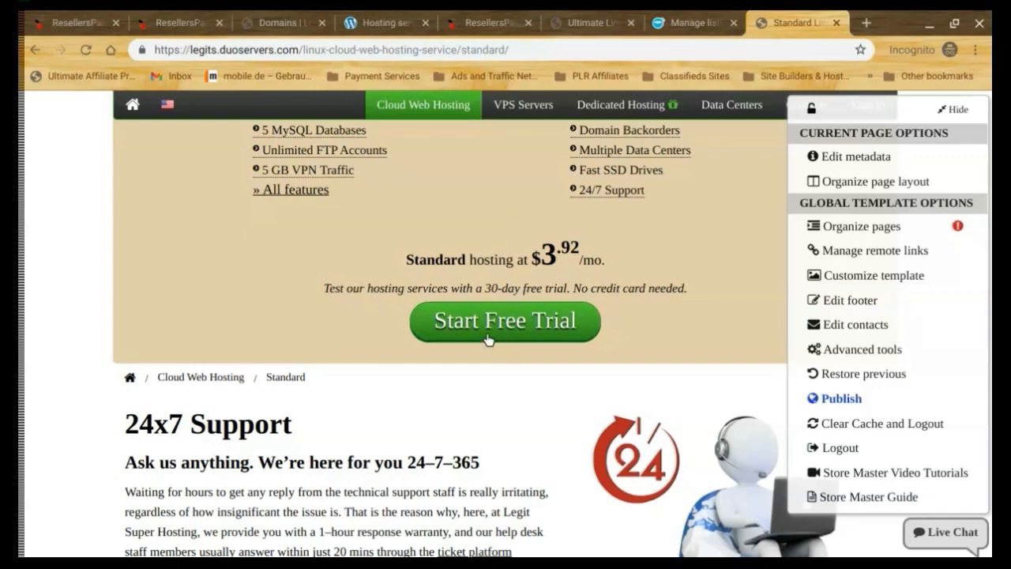
pyautogui.click(164, 19)
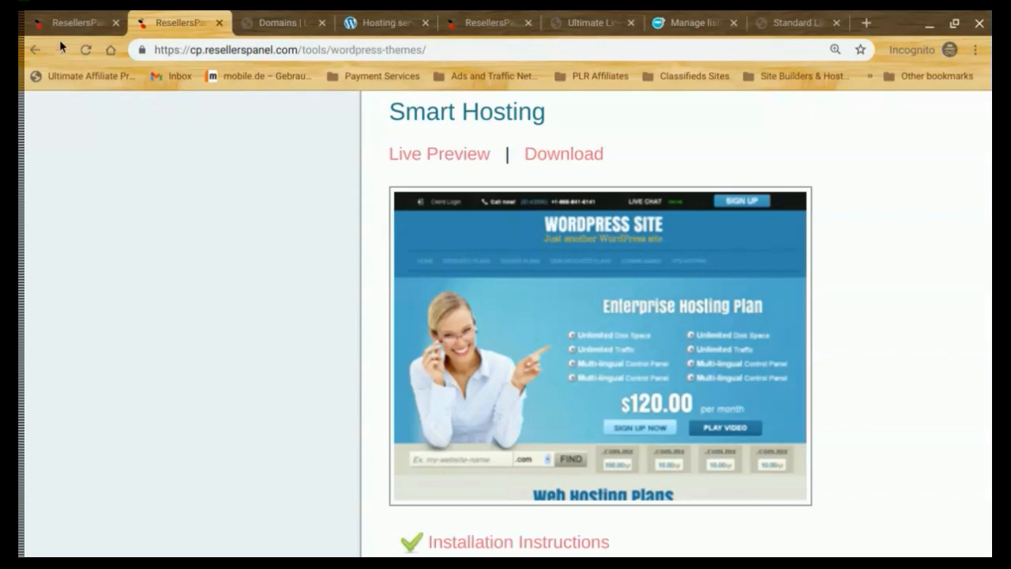
# Step: Return to the wholesale order signup form and switch the order from domain names to hosting plans
pyautogui.click(59, 19)
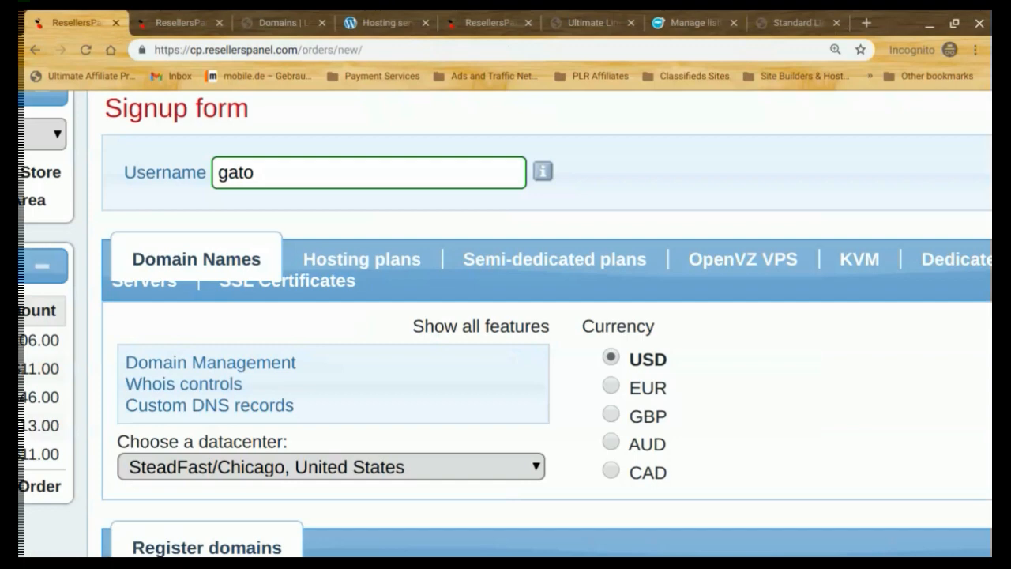
pyautogui.hscroll(-5, 505, 324)
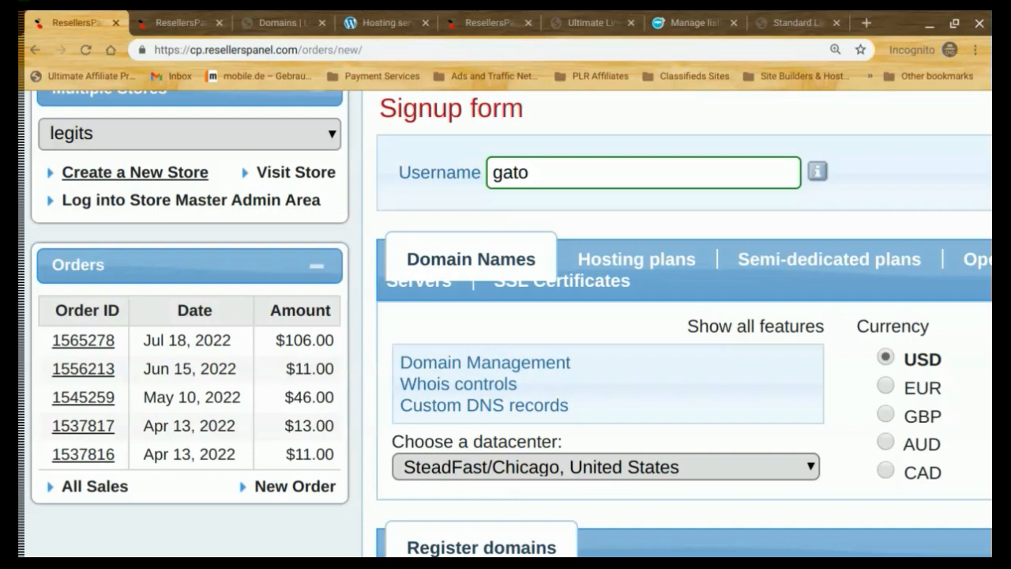
pyautogui.hscroll(5, 506, 324)
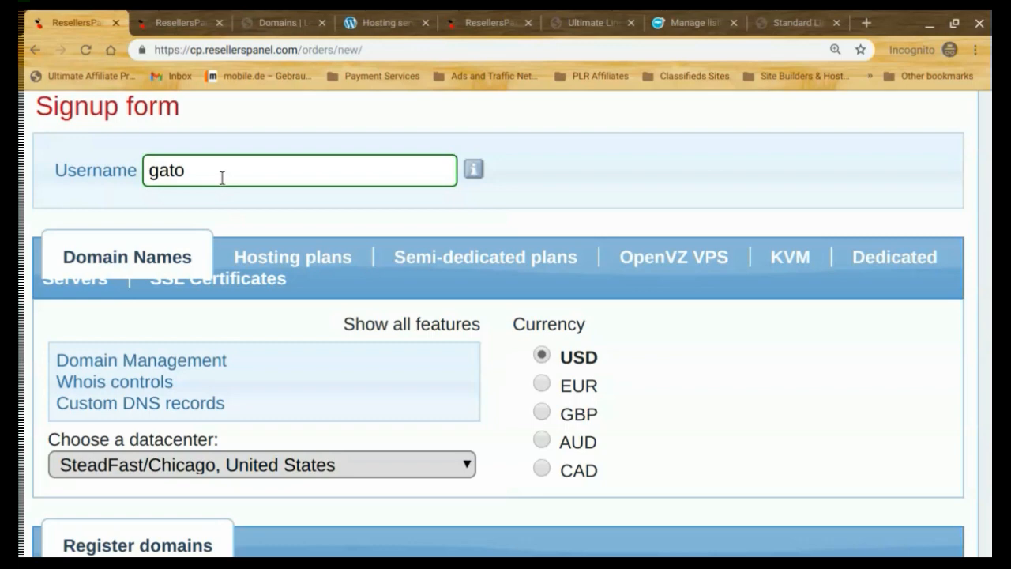
pyautogui.click(271, 265)
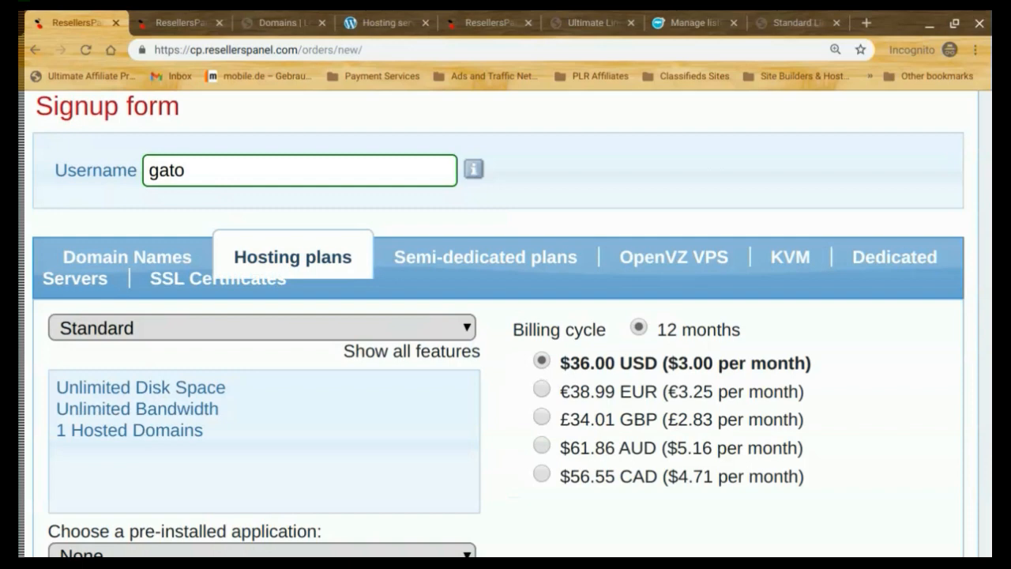
# Step: Review the Standard hosting plan's yearly prices, the legitebusiness.com transfer promo and the order total
pyautogui.scroll(-5, 506, 324)
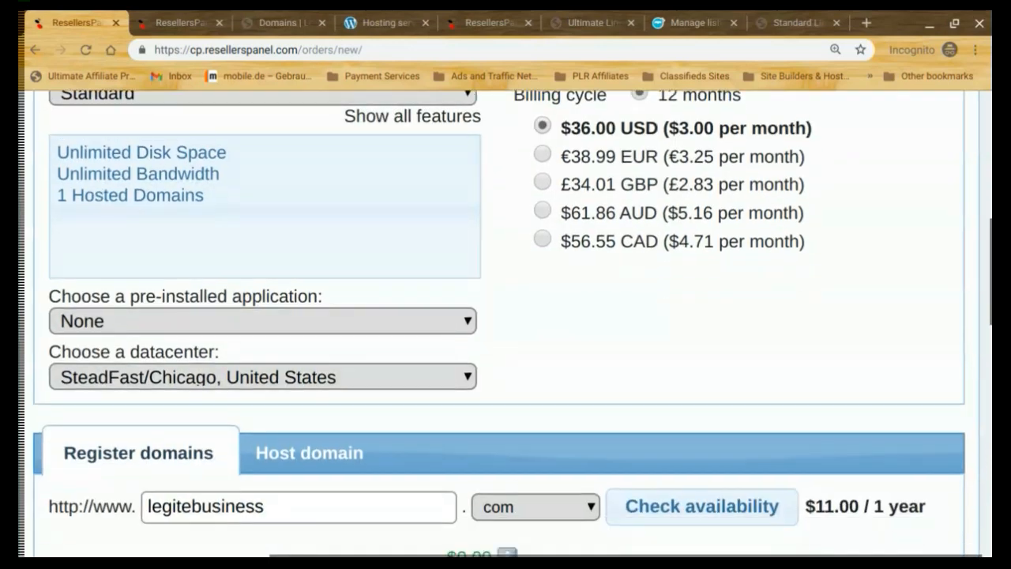
pyautogui.hscroll(-2, 505, 324)
pyautogui.scroll(-1, 506, 324)
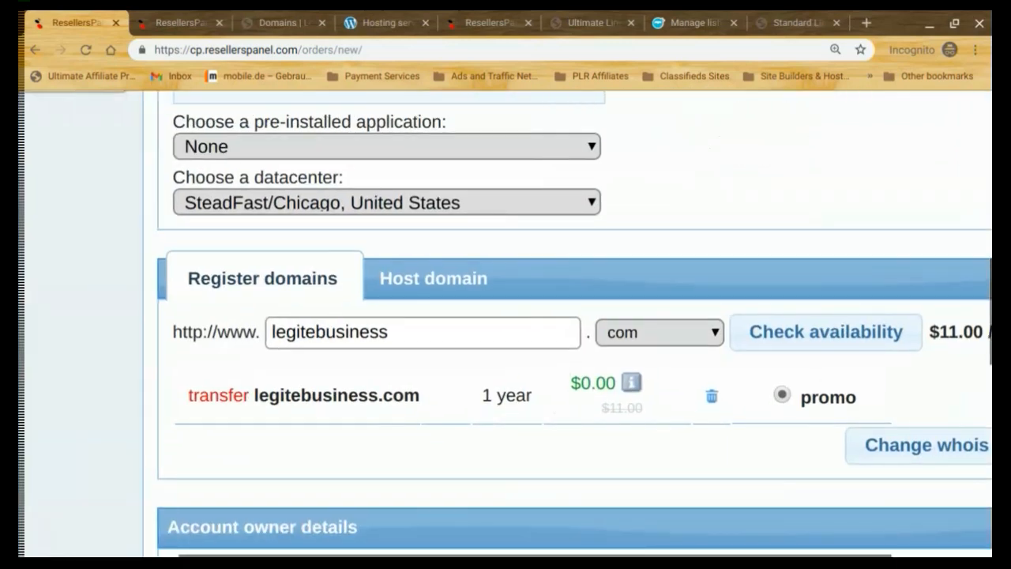
pyautogui.hscroll(2, 506, 324)
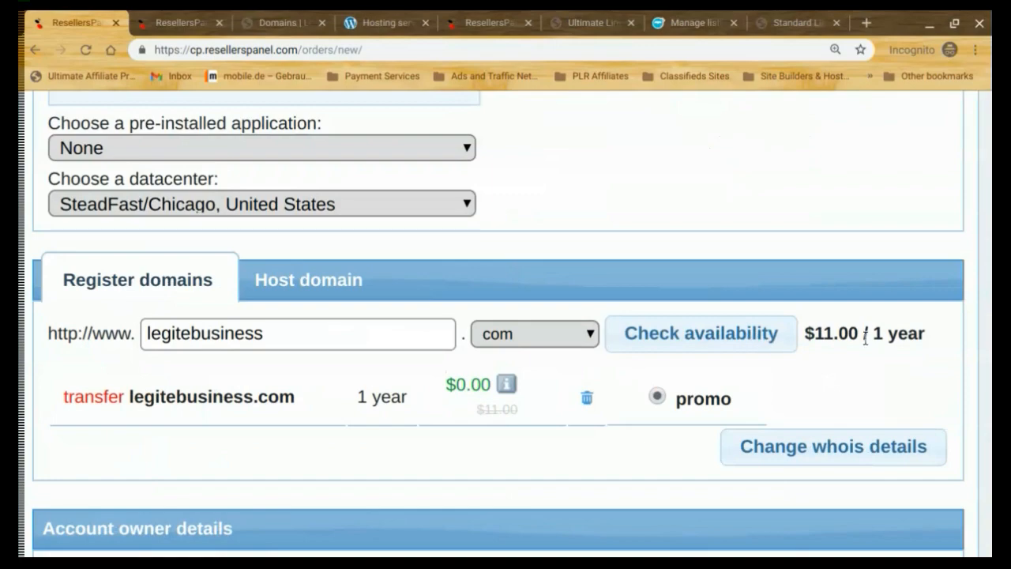
pyautogui.scroll(-4, 854, 342)
pyautogui.scroll(-2, 854, 342)
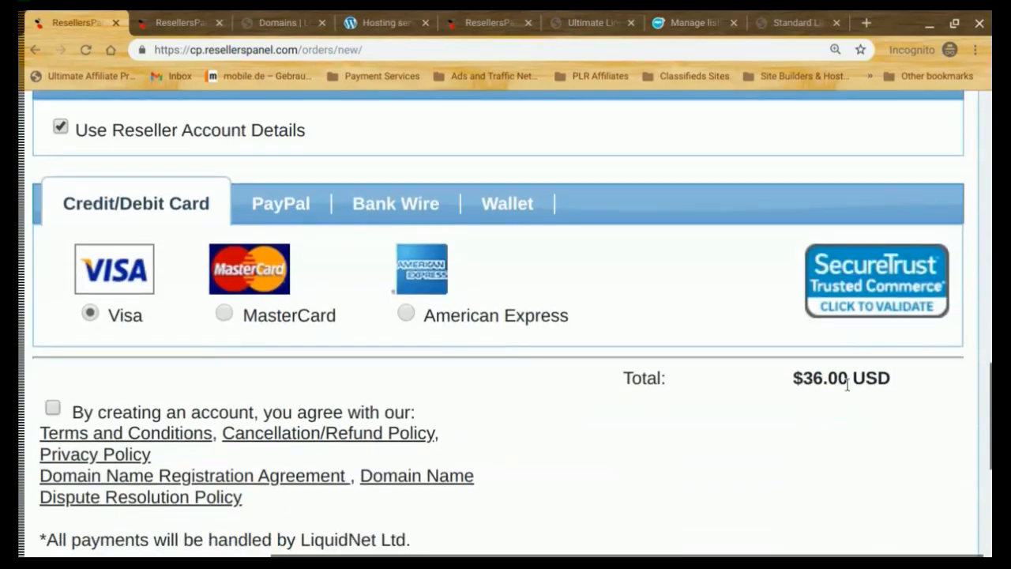
# Step: Examine the order's payment methods, terms, welcome email options and account creation section, and return to the domain transfer entry
pyautogui.scroll(4, 847, 384)
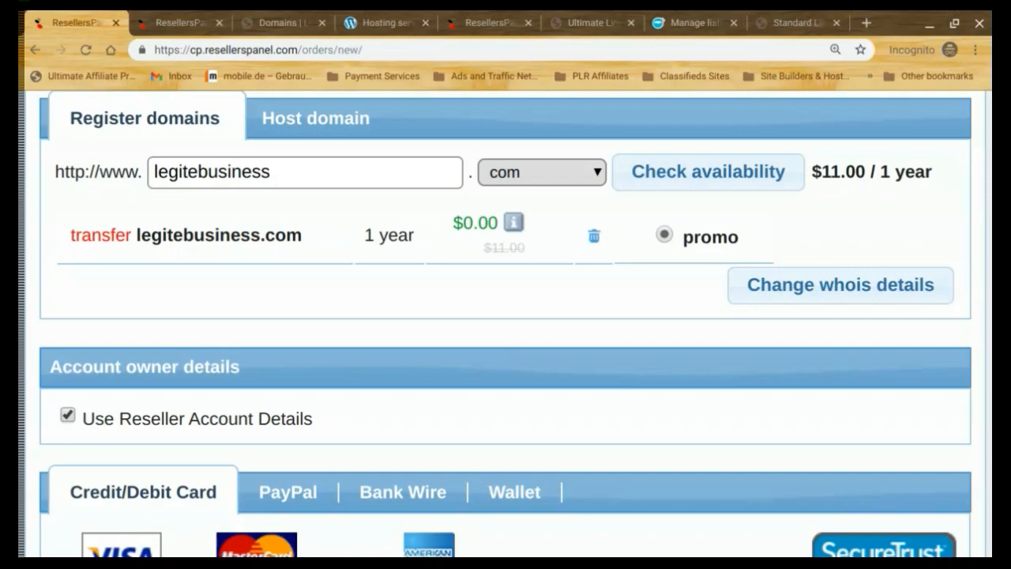
pyautogui.scroll(-6, 506, 324)
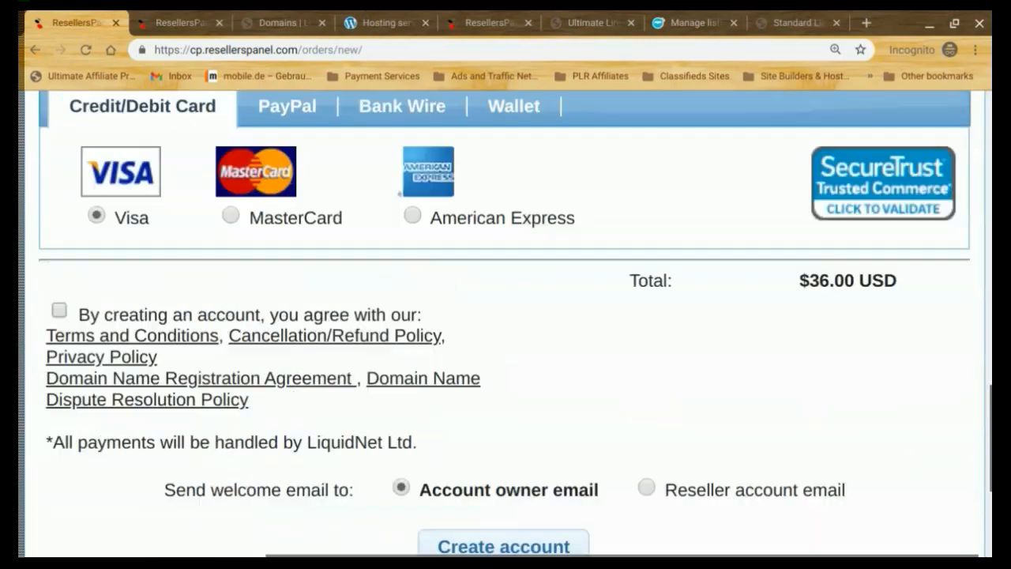
pyautogui.hscroll(-2, 506, 324)
pyautogui.scroll(1, 505, 324)
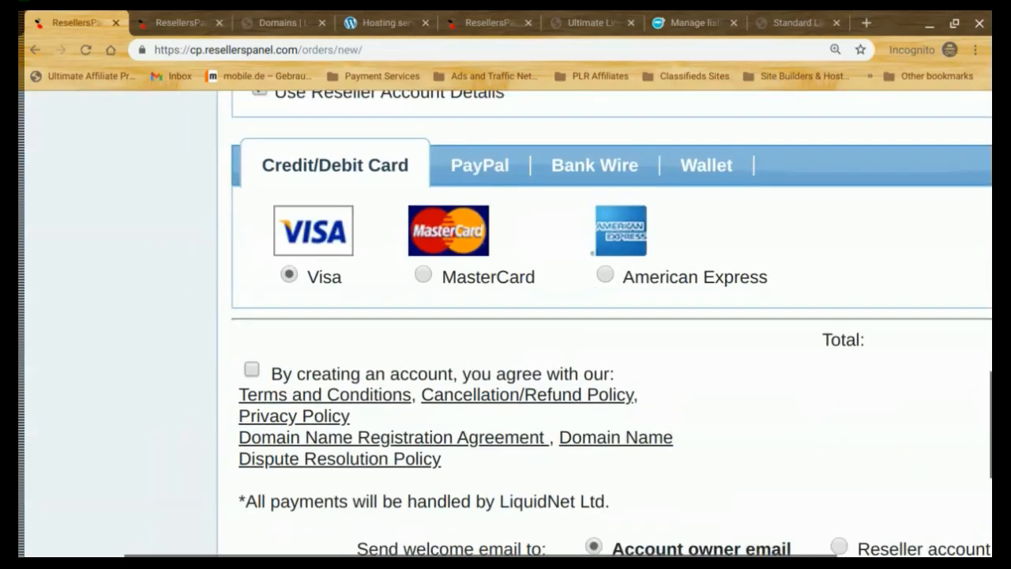
pyautogui.hscroll(2, 506, 324)
pyautogui.scroll(-2, 506, 324)
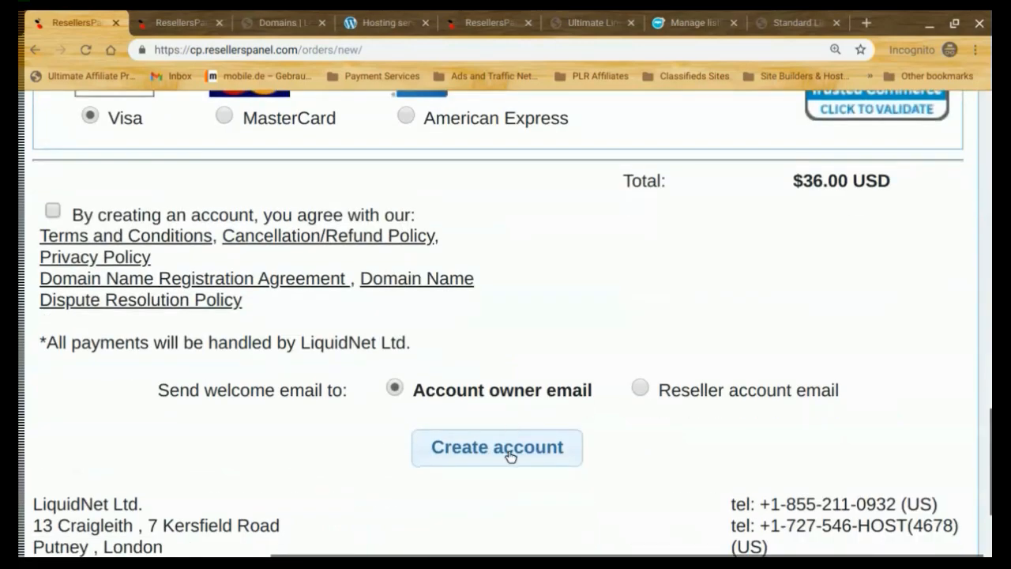
pyautogui.scroll(4, 511, 457)
pyautogui.scroll(-5, 511, 457)
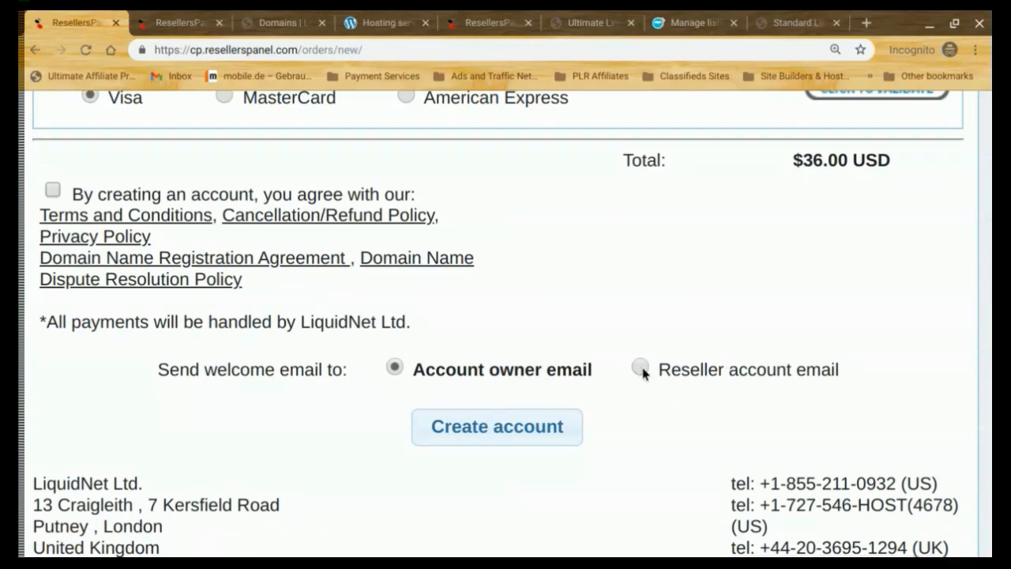
pyautogui.scroll(-2, 506, 324)
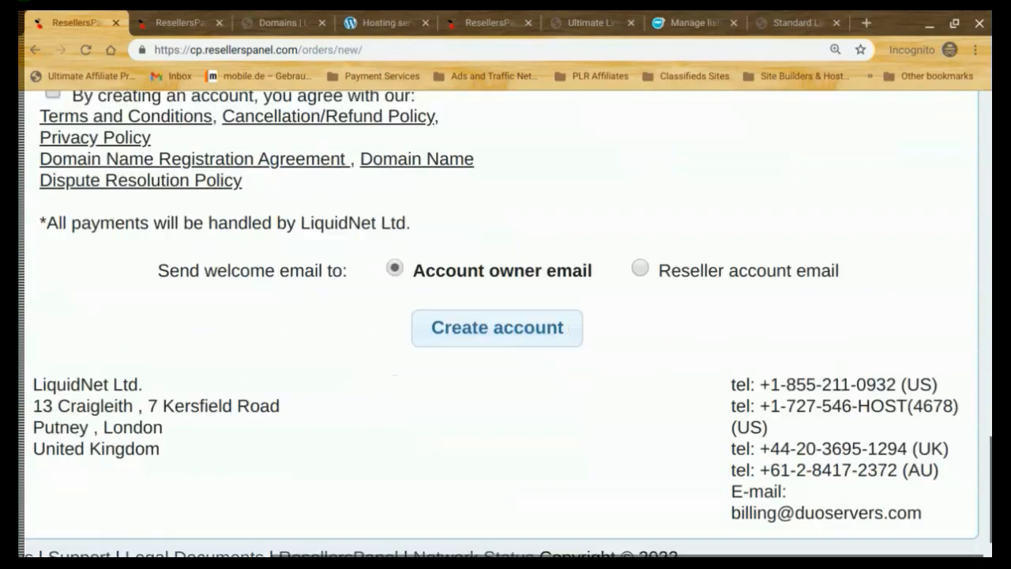
pyautogui.scroll(2, 506, 324)
pyautogui.scroll(5, 506, 324)
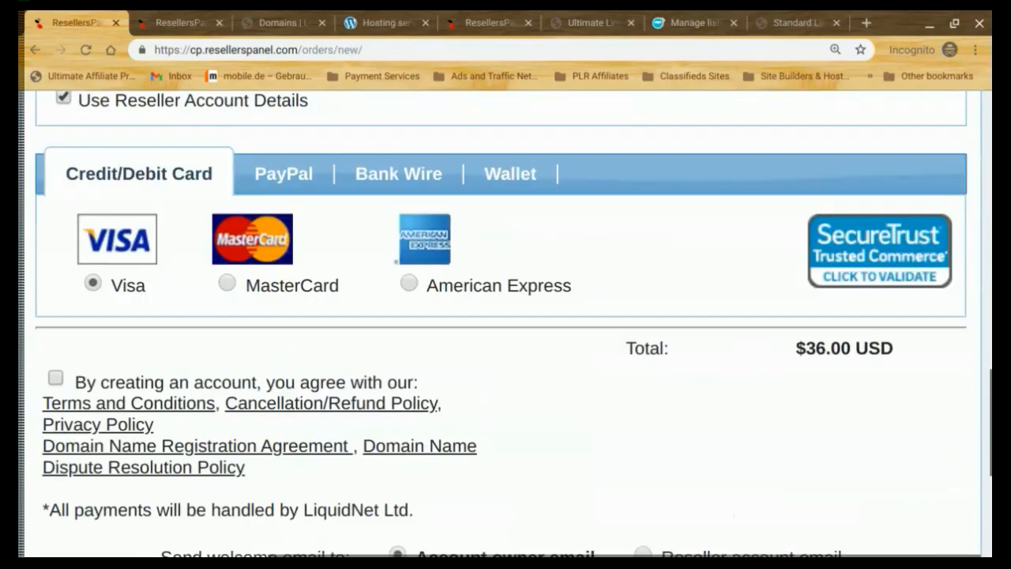
pyautogui.scroll(1, 503, 324)
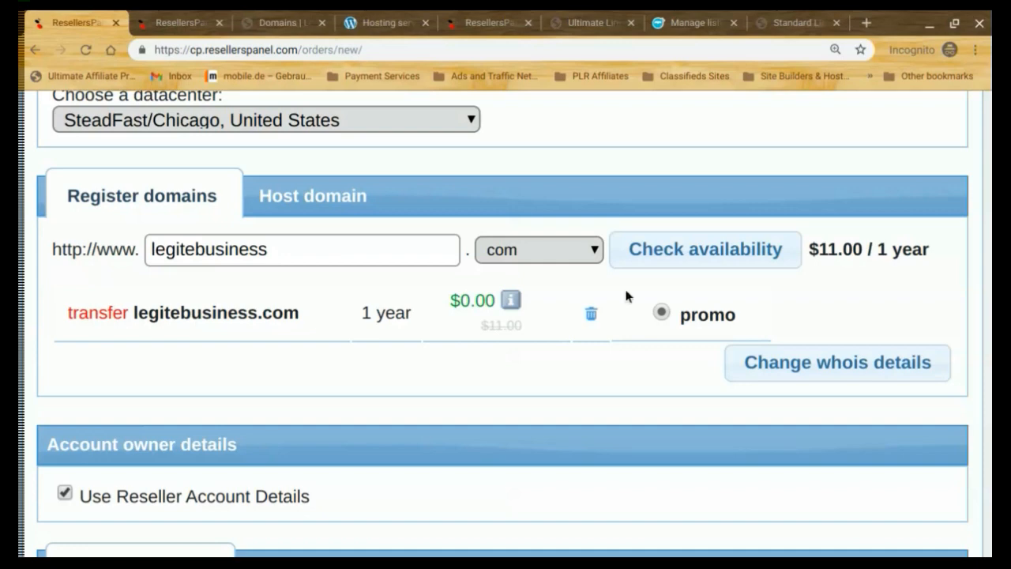
# Step: Choose to host an existing domain, enter legitebusiness.com, and highlight the first name server, dns1.supremedns.com
pyautogui.click(335, 211)
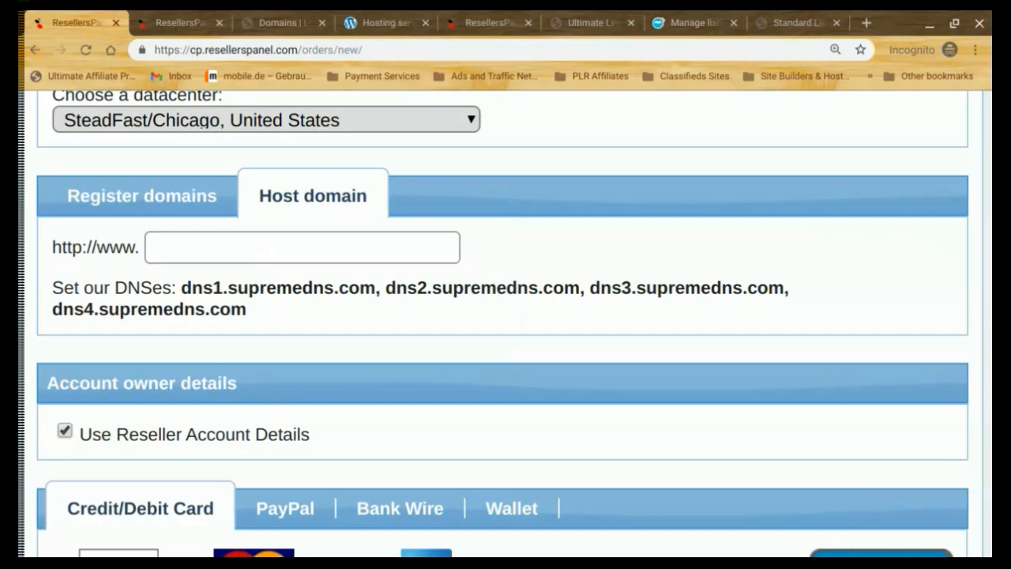
pyautogui.click(248, 253)
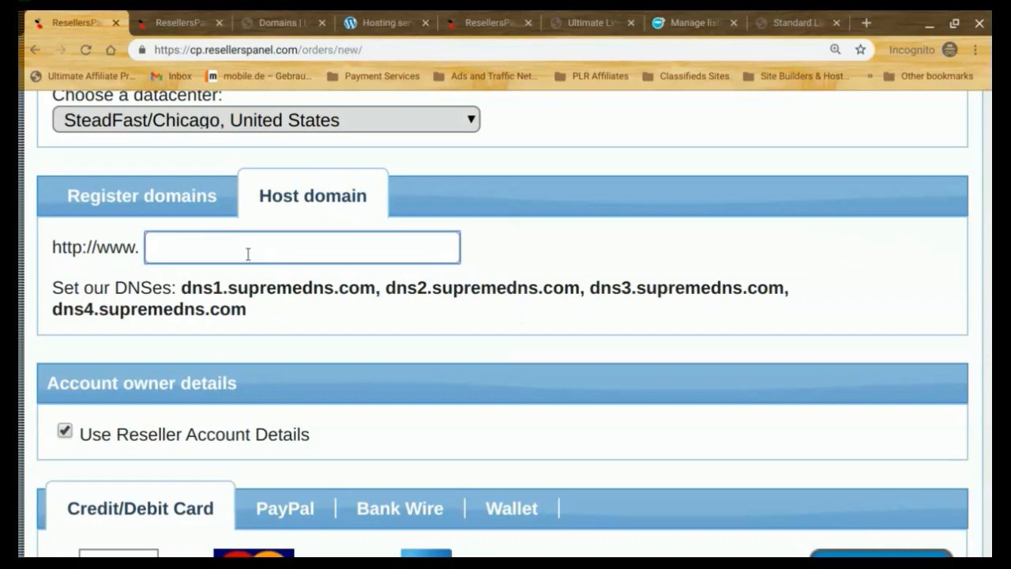
pyautogui.write('legitebusiness.com')
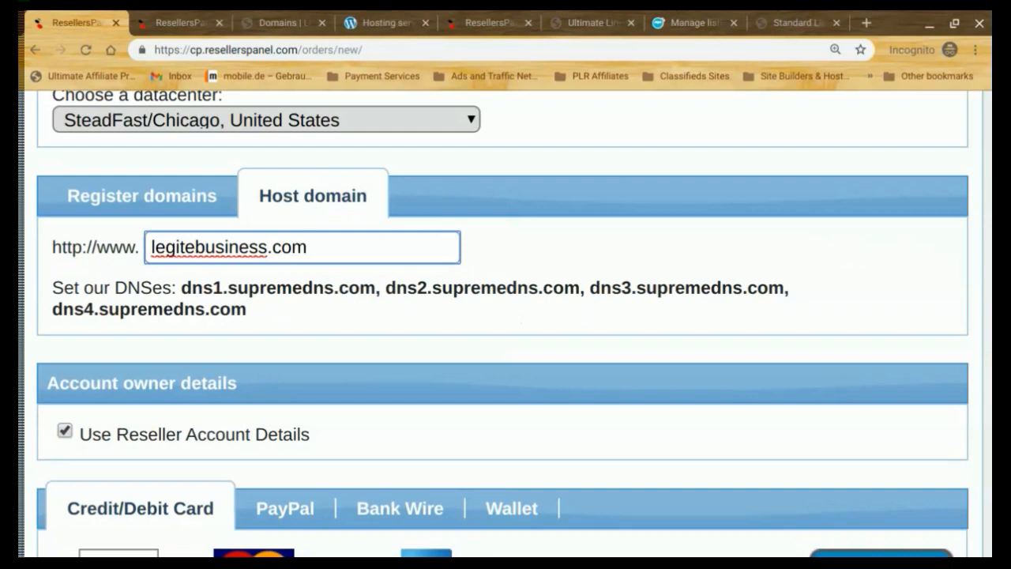
pyautogui.click(253, 291)
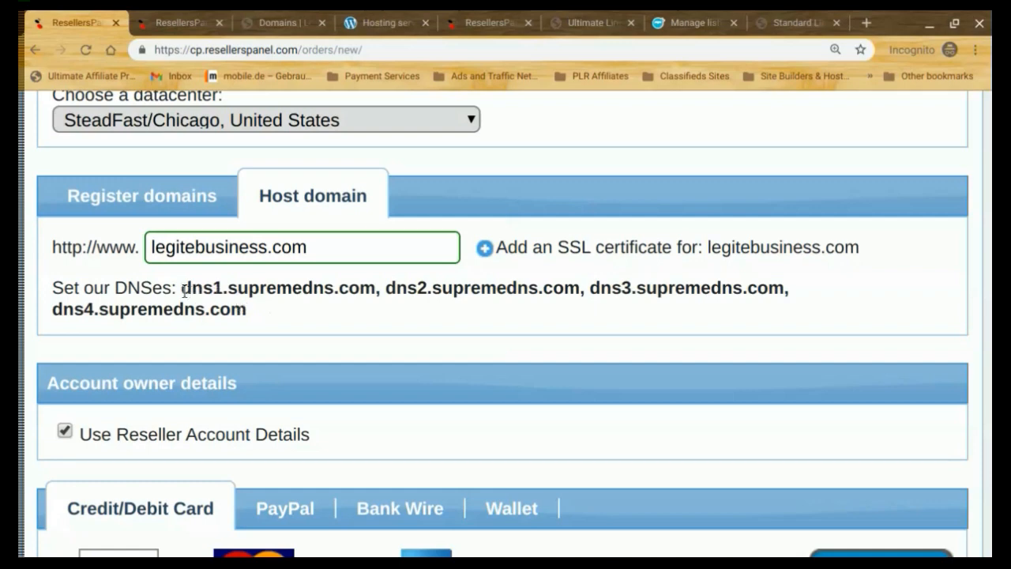
pyautogui.moveTo(184, 291); pyautogui.dragTo(371, 287)
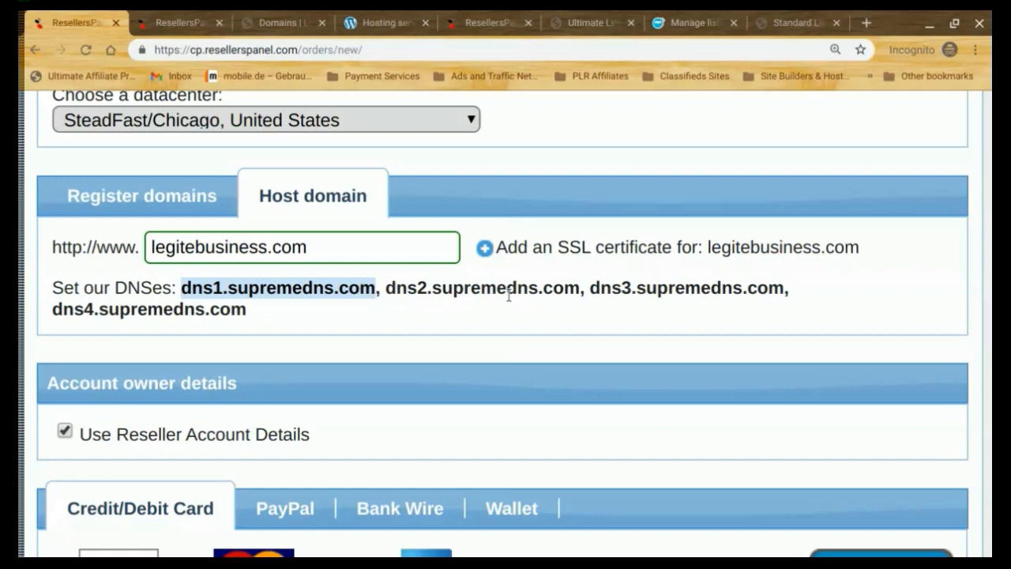
# Step: Agree to the account creation terms and policies, and review the welcome email options below them
pyautogui.scroll(-2, 509, 294)
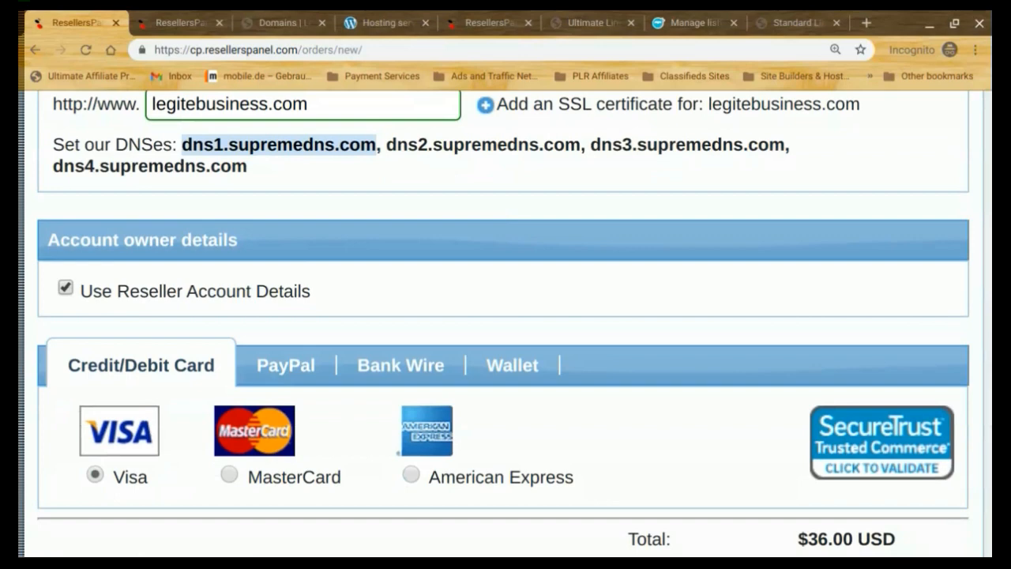
pyautogui.scroll(-2, 506, 316)
pyautogui.scroll(2, 505, 316)
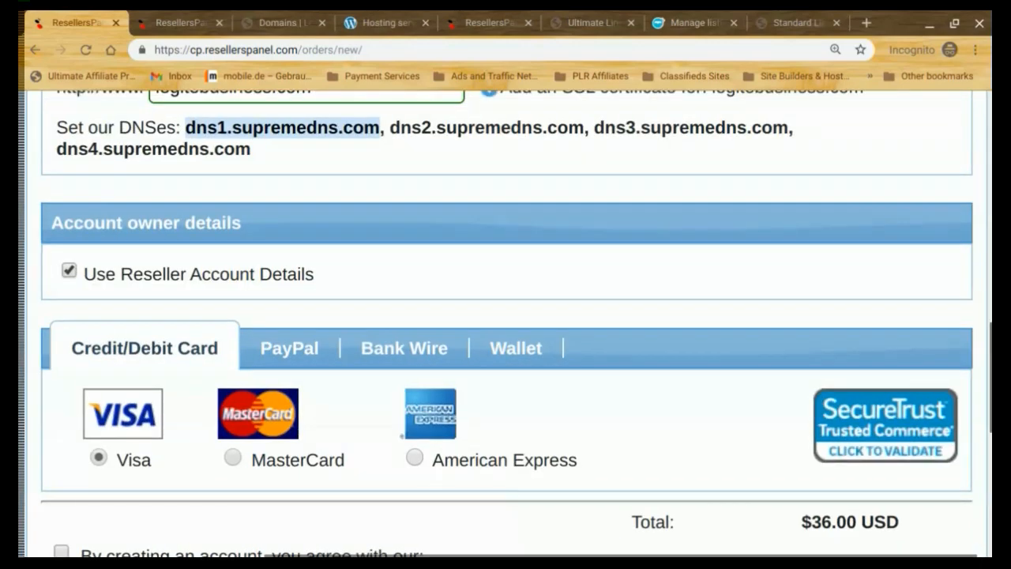
pyautogui.scroll(-4, 506, 316)
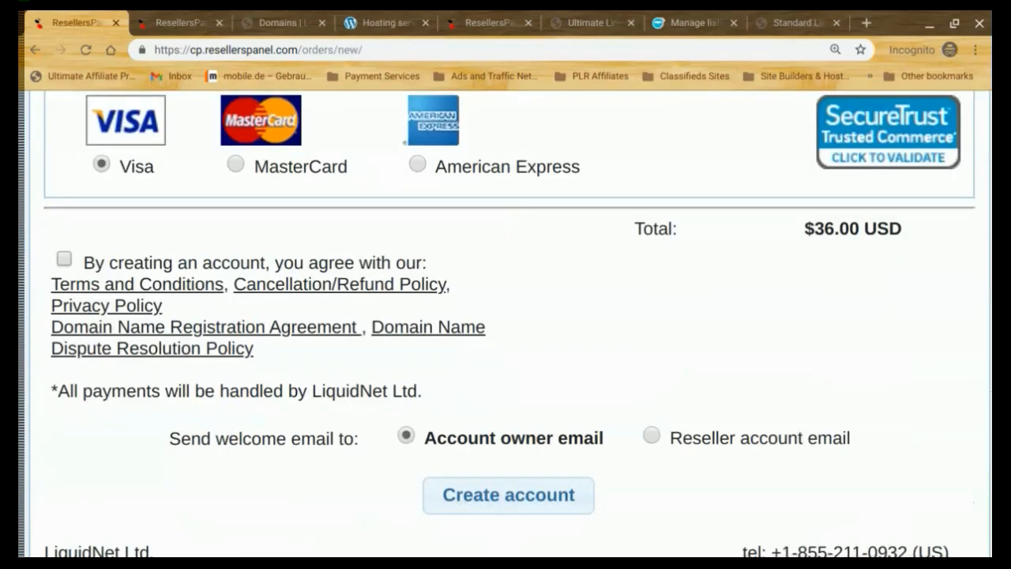
pyautogui.click(65, 261)
pyautogui.scroll(-1, 410, 322)
pyautogui.scroll(-1, 410, 322)
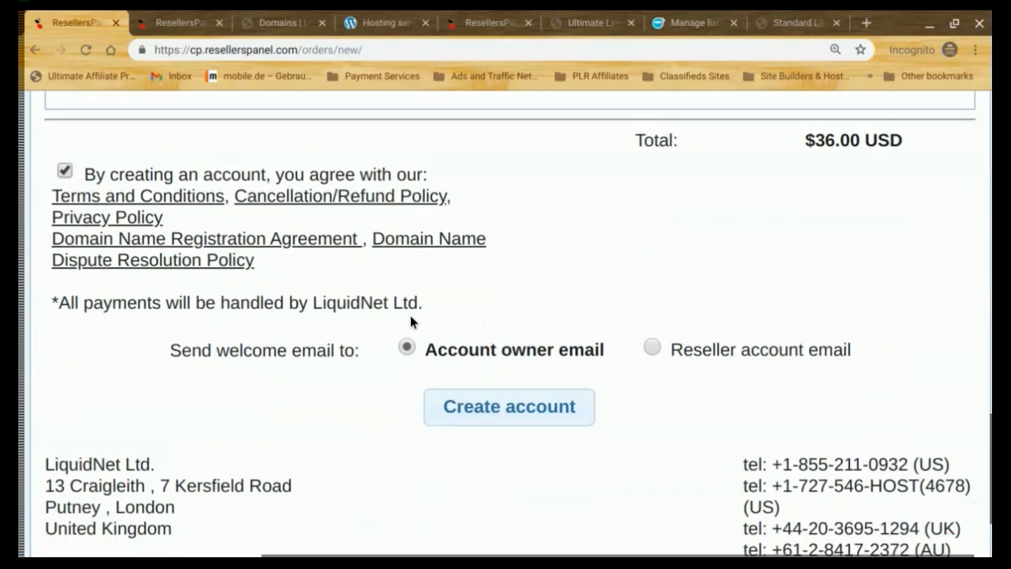
pyautogui.scroll(-1, 474, 420)
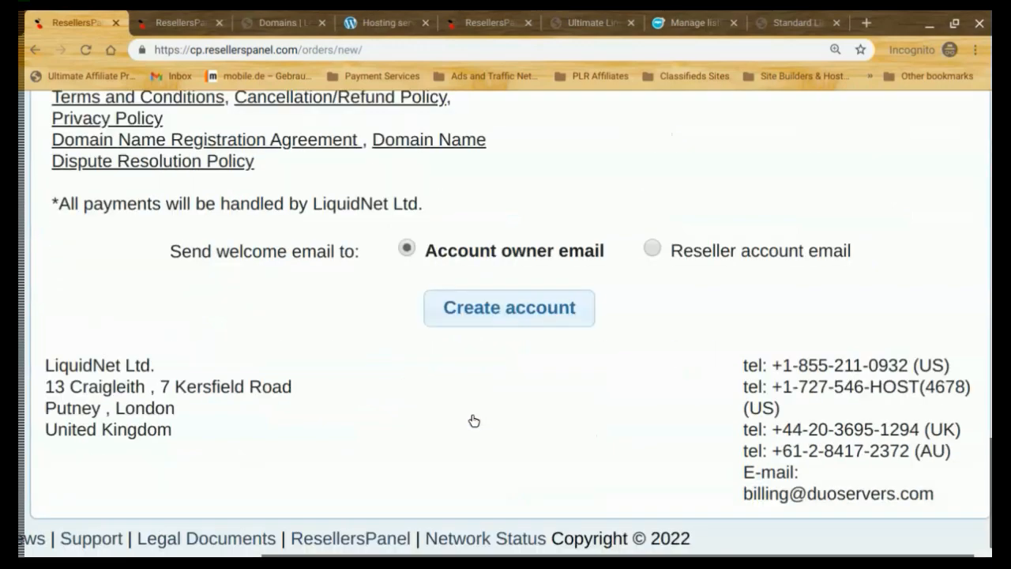
# Step: Go back to the start of the signup form and look over the control panel header and plan categories
pyautogui.scroll(10, 472, 419)
pyautogui.scroll(10, 505, 324)
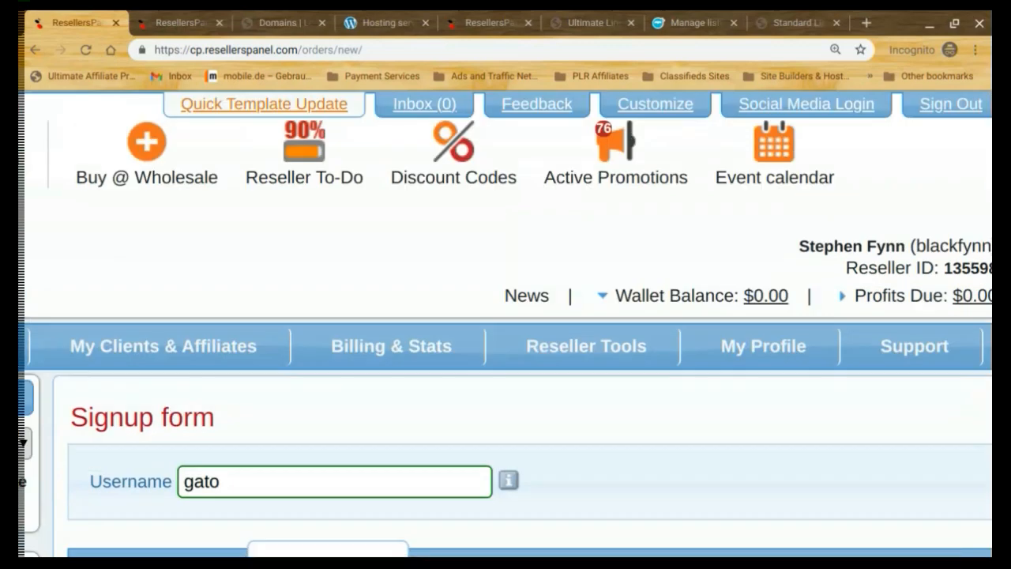
pyautogui.hscroll(1, 506, 324)
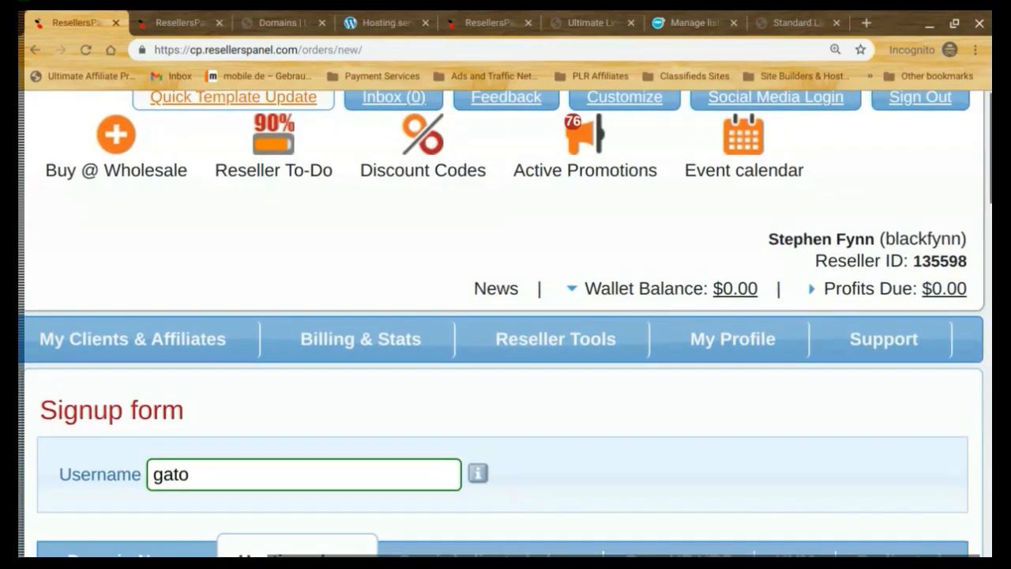
pyautogui.hscroll(-3, 505, 324)
pyautogui.scroll(-1, 506, 324)
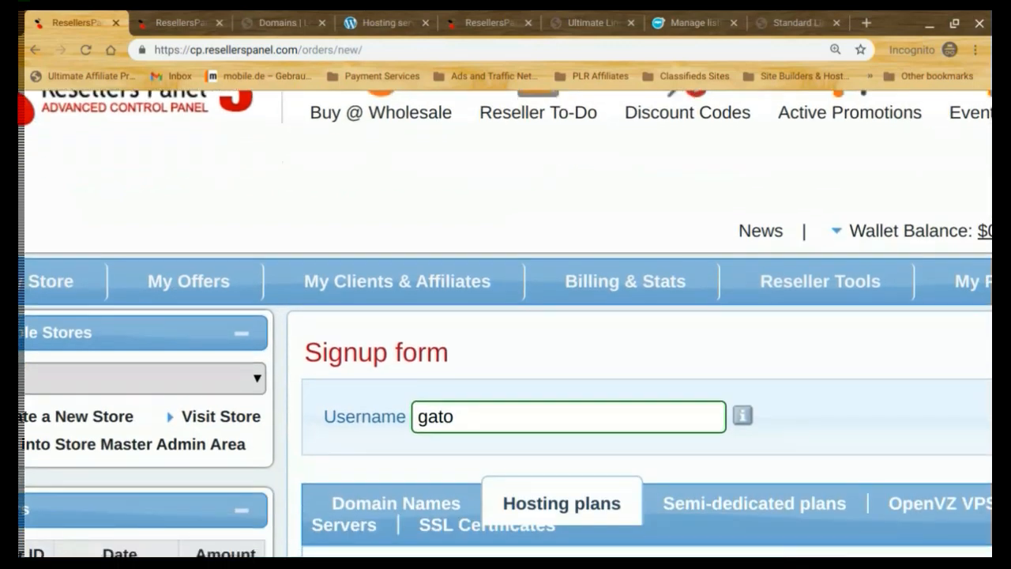
pyautogui.scroll(-1, 506, 323)
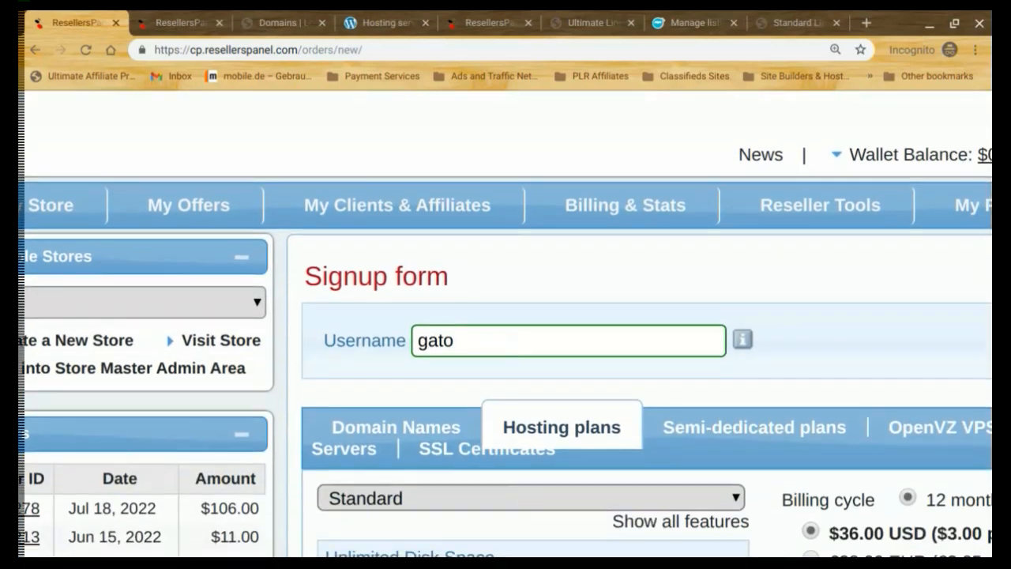